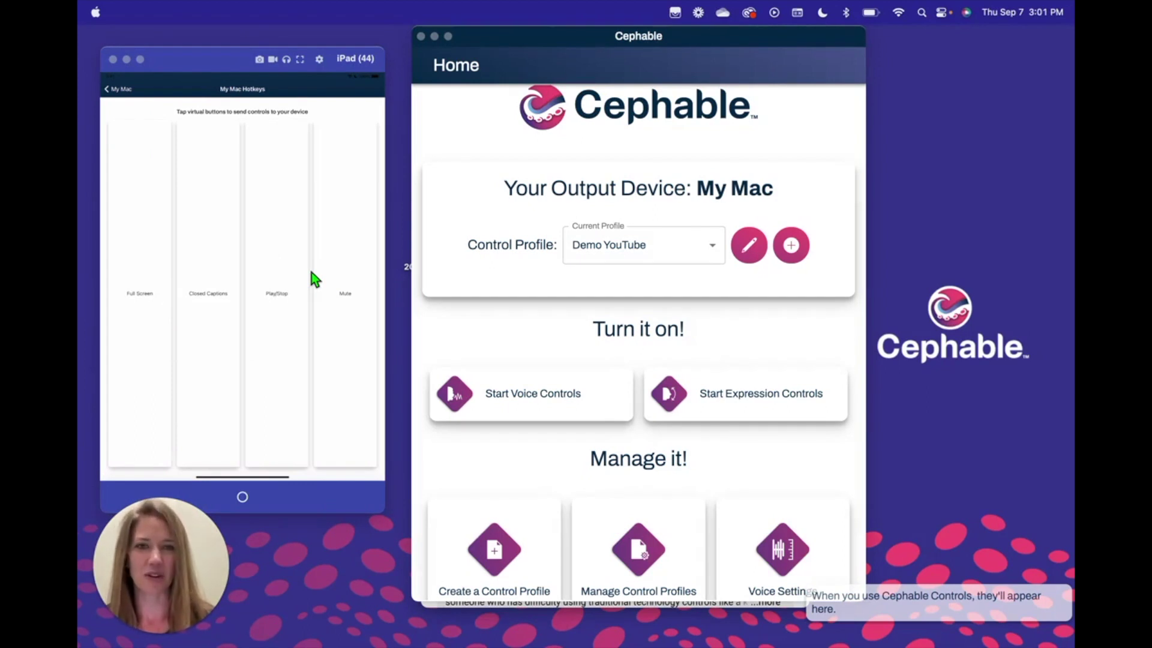
Step: Reload the YouTube podcast episode, pause it at 0:08, and make it full screen
click(122, 241)
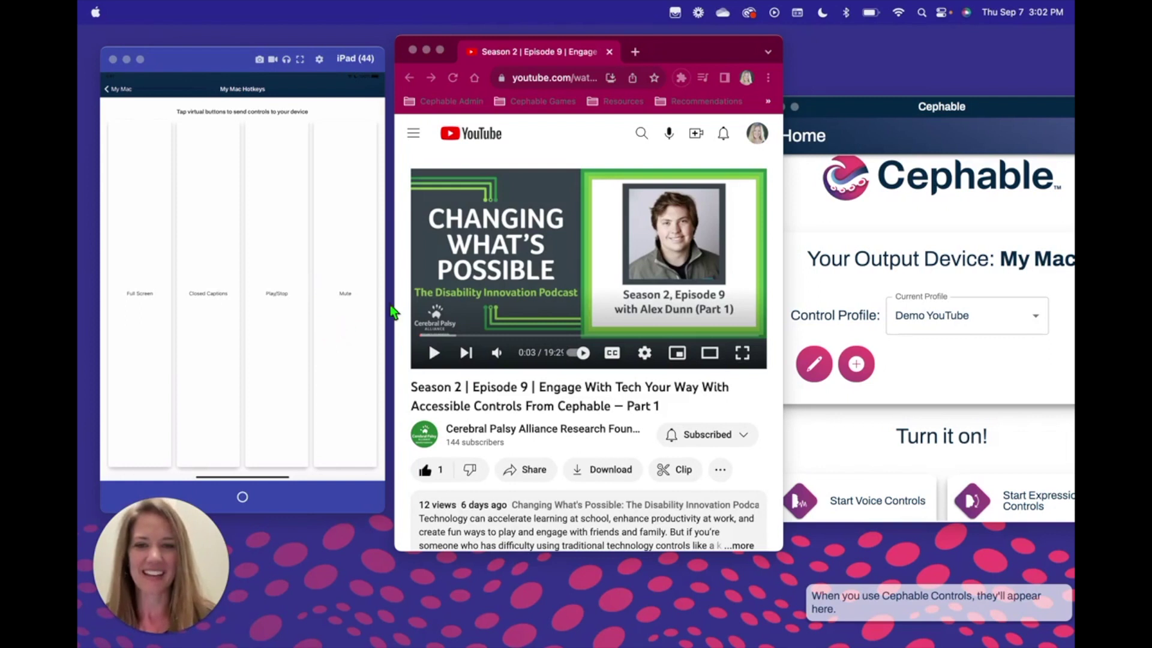
click(541, 78)
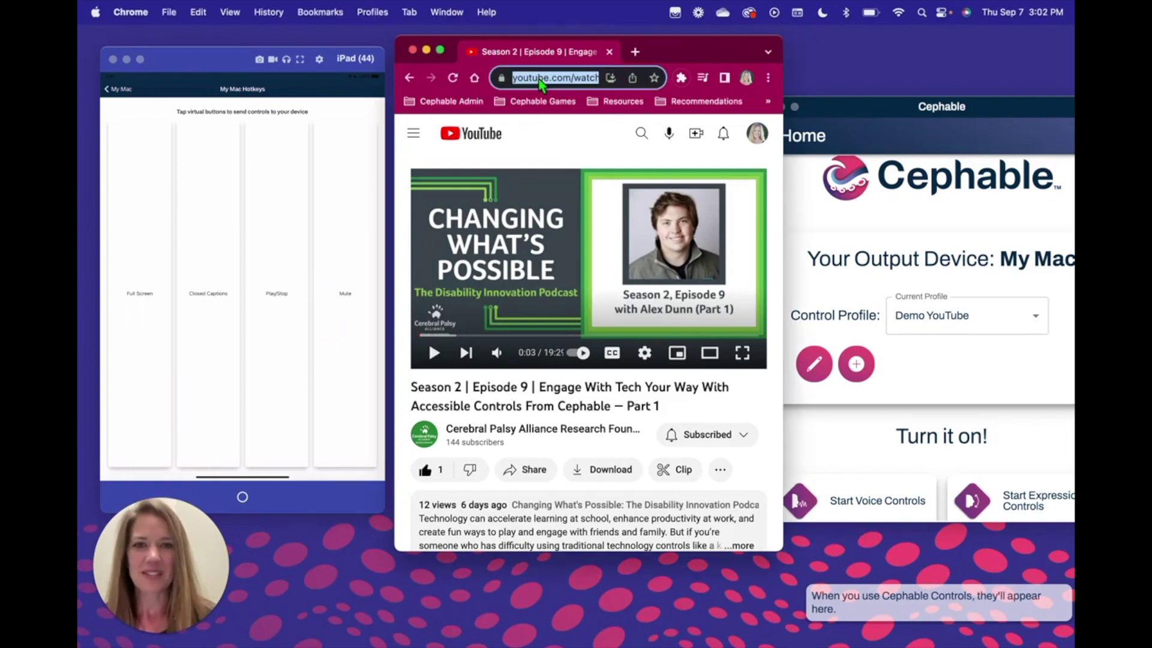
key(Return)
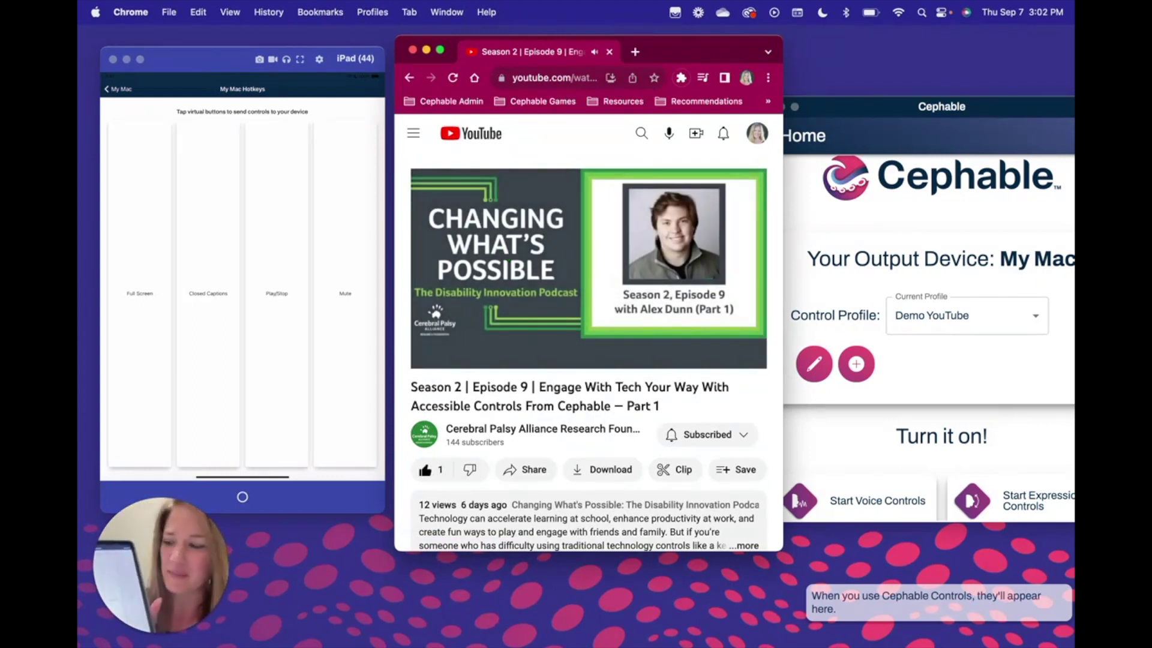
key(k)
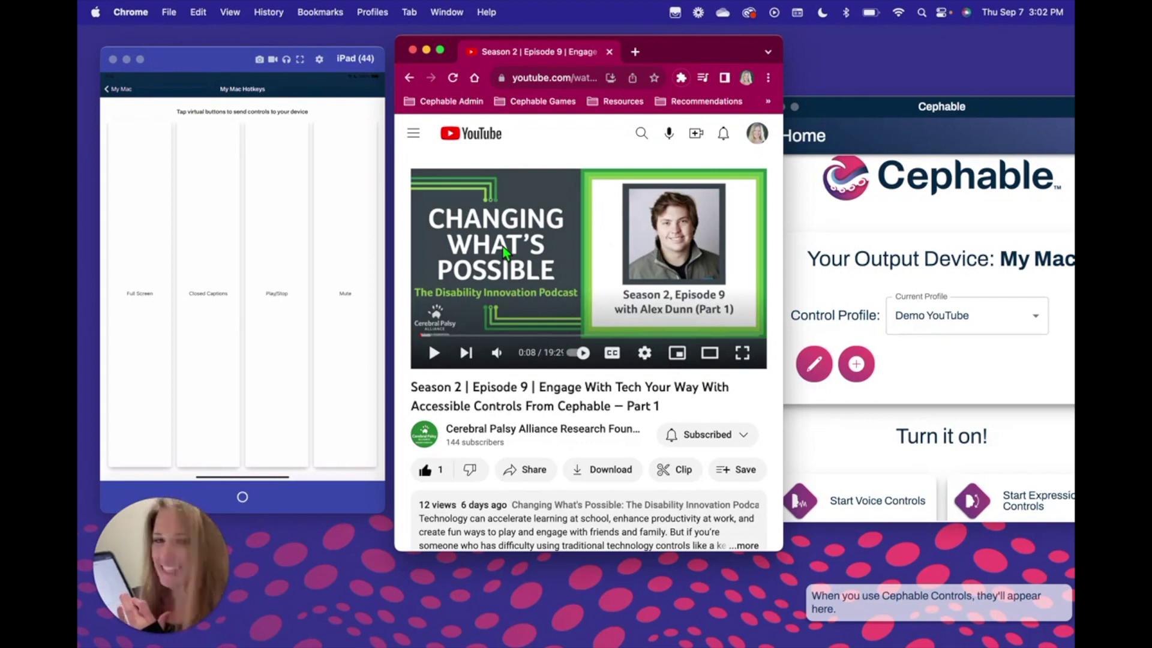
key(f)
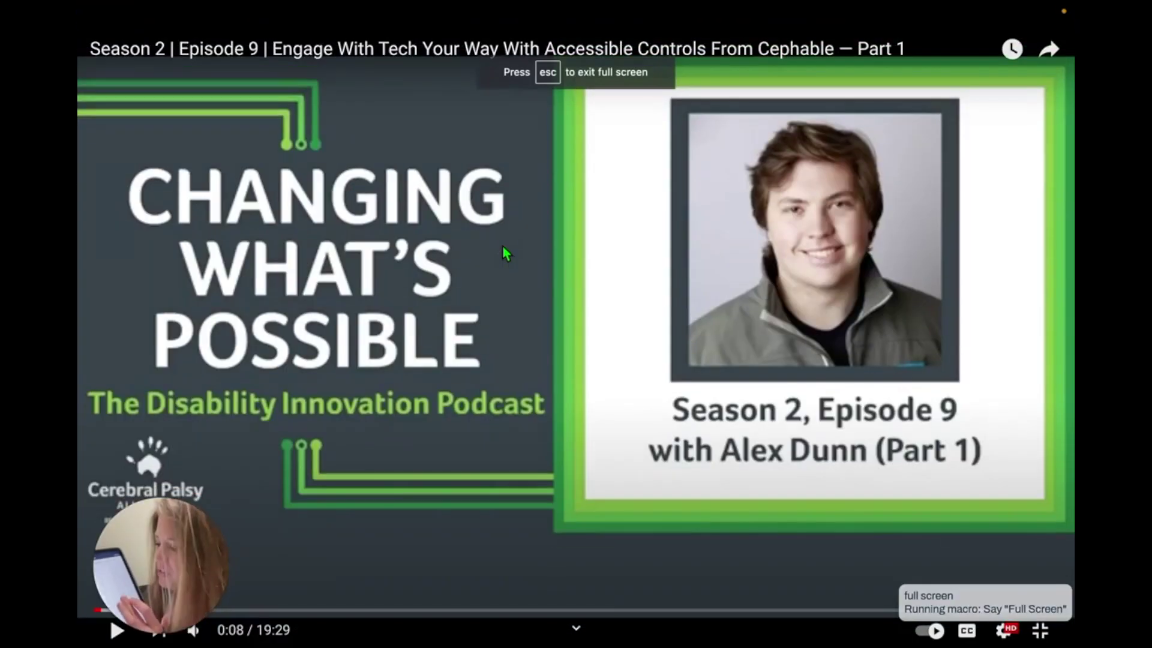
Step: Toggle captions (C), resume play (K), mute (M) and exit full screen (F) on the episode
key(c)
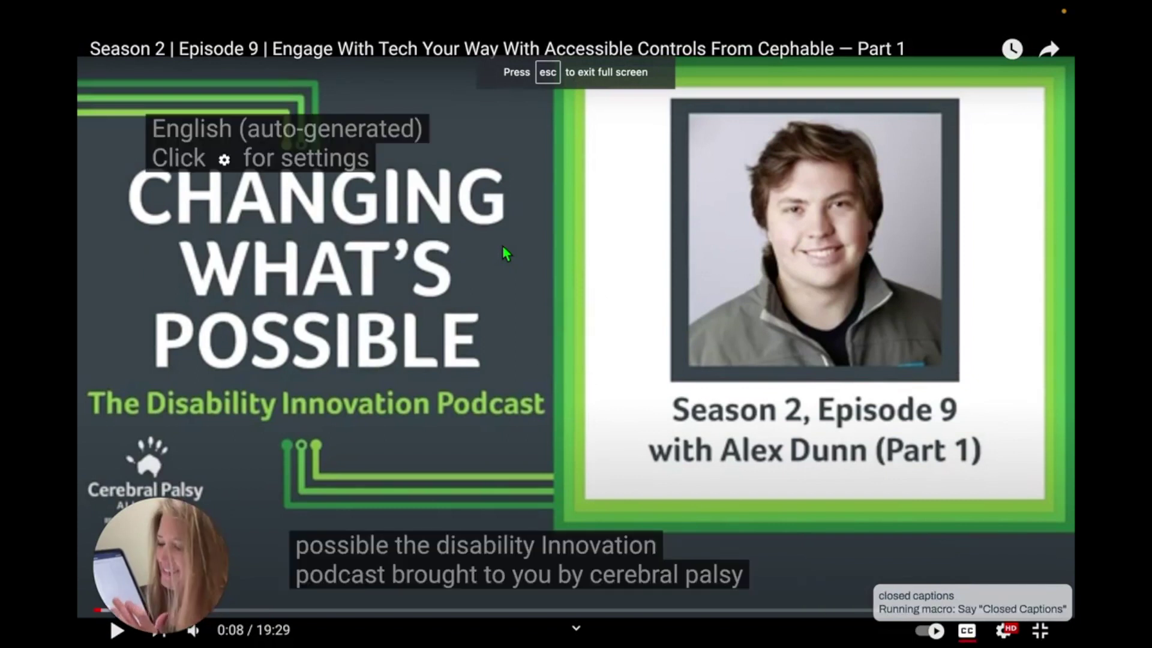
key(k)
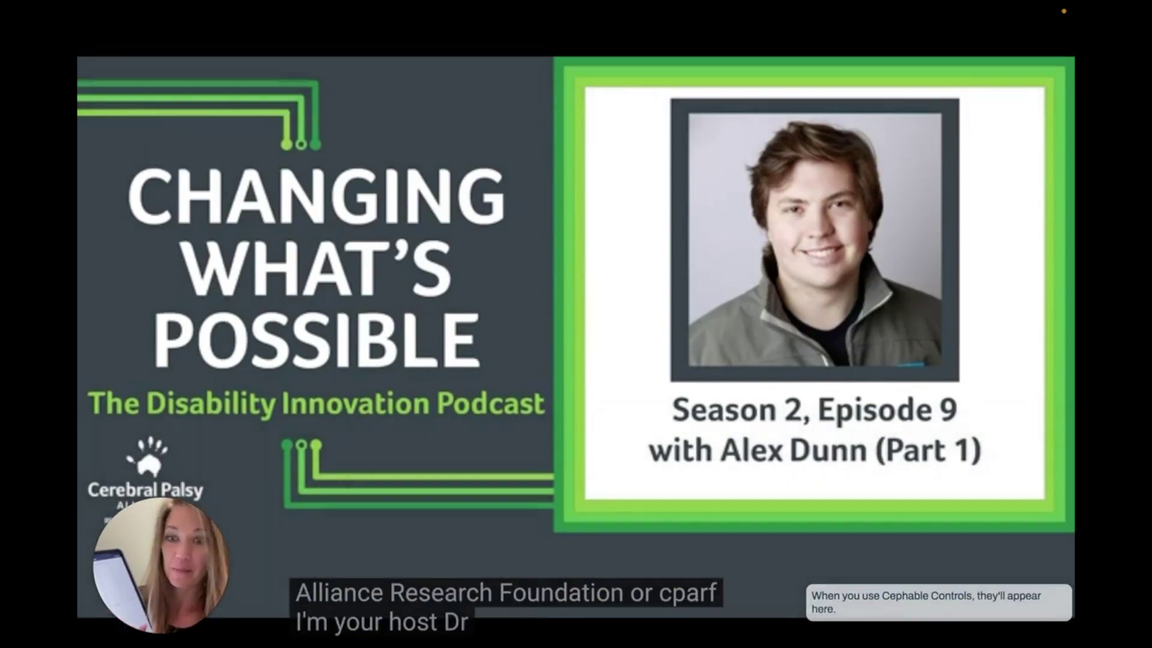
key(m)
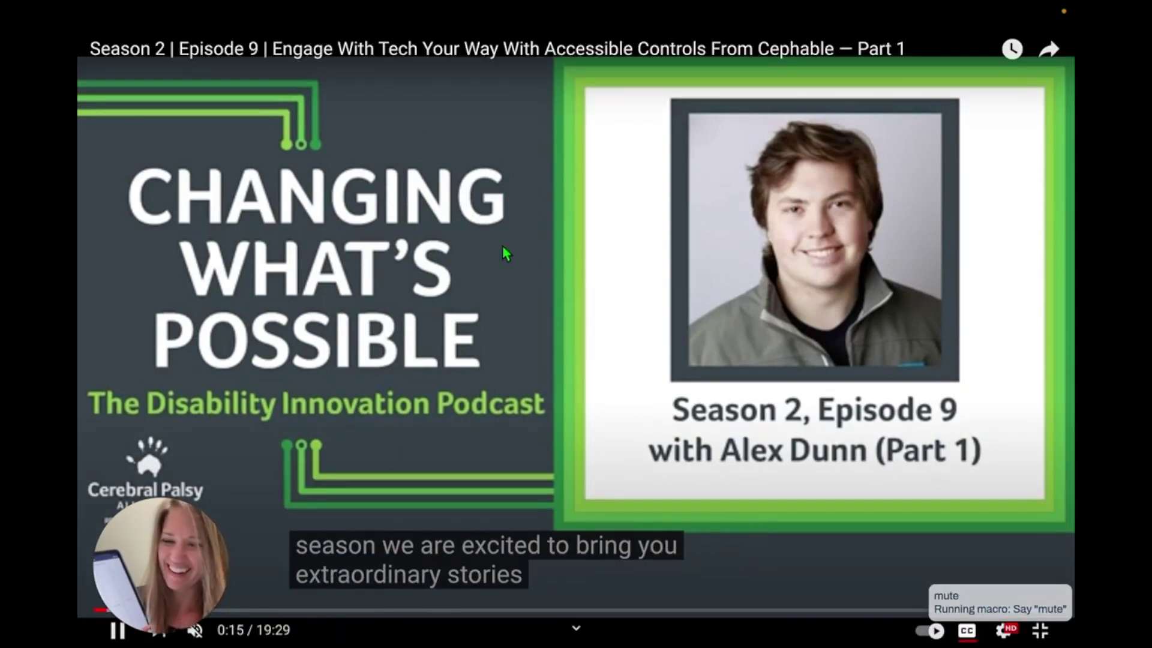
key(f)
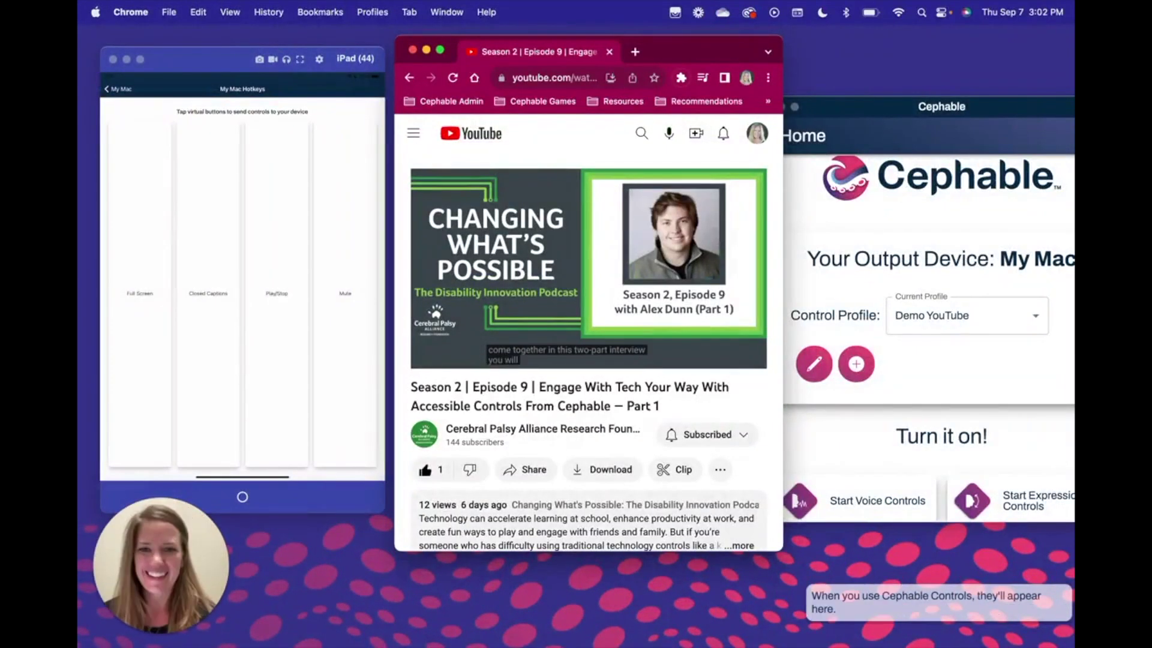
Step: Bring back the Cephable Home window on the Mac while the iPad shows the My Mac page
mouse_move(559, 192)
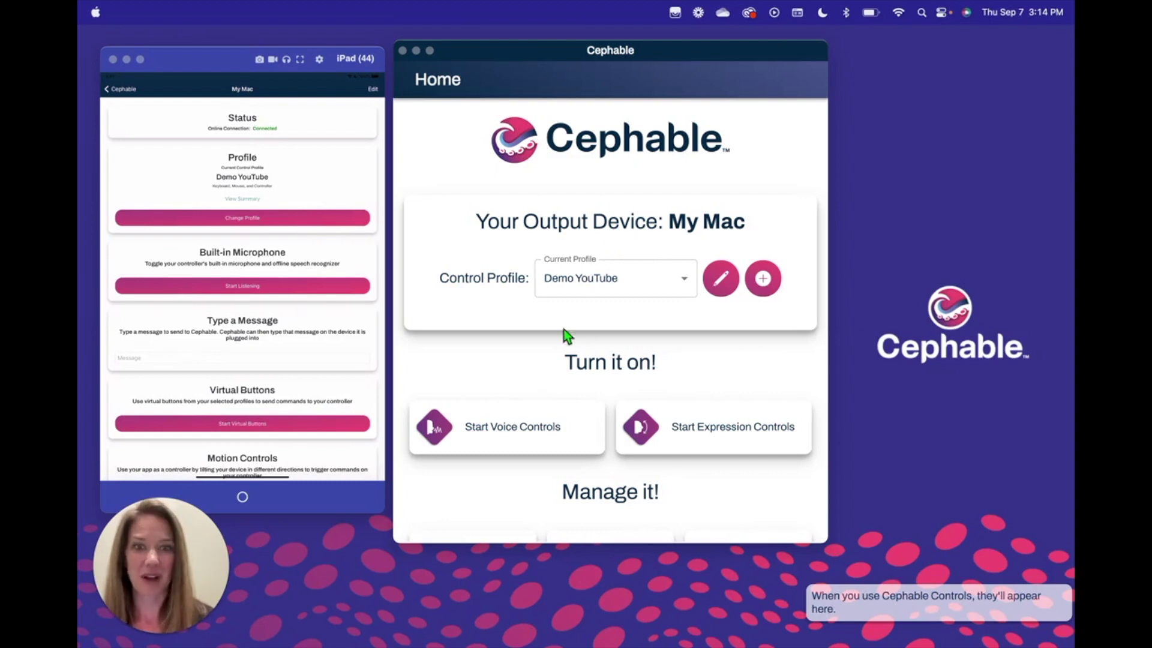
Step: Open Demo YouTube for editing and check that Say "Full Screen" presses the F key
click(720, 278)
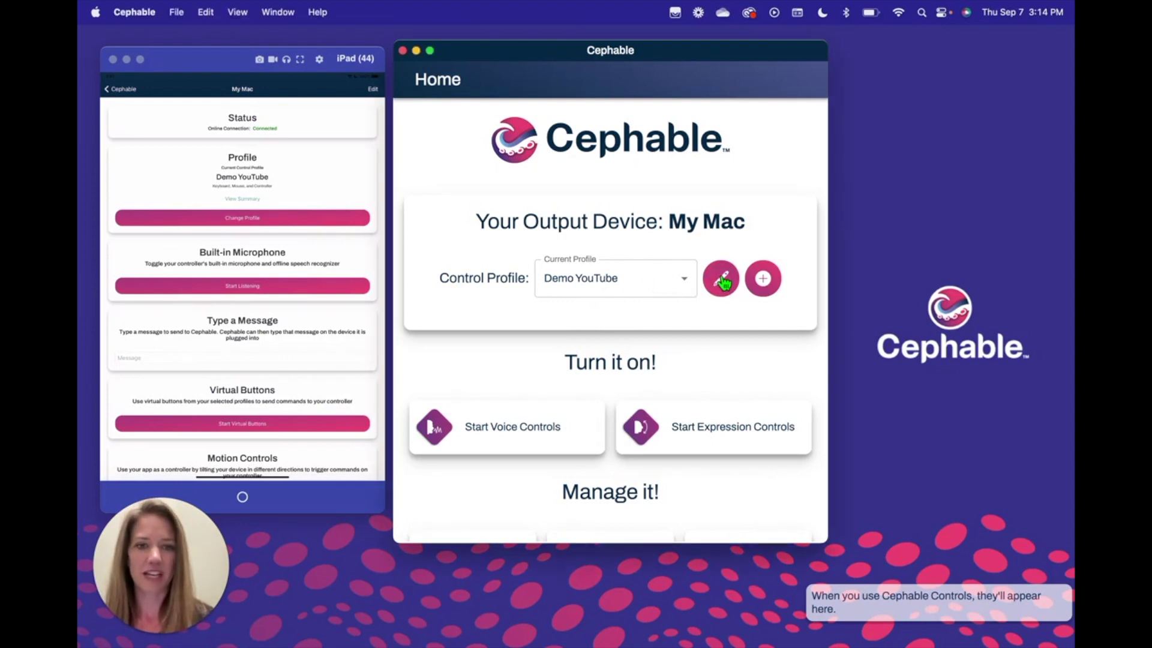
scroll(505, 396, down, 5)
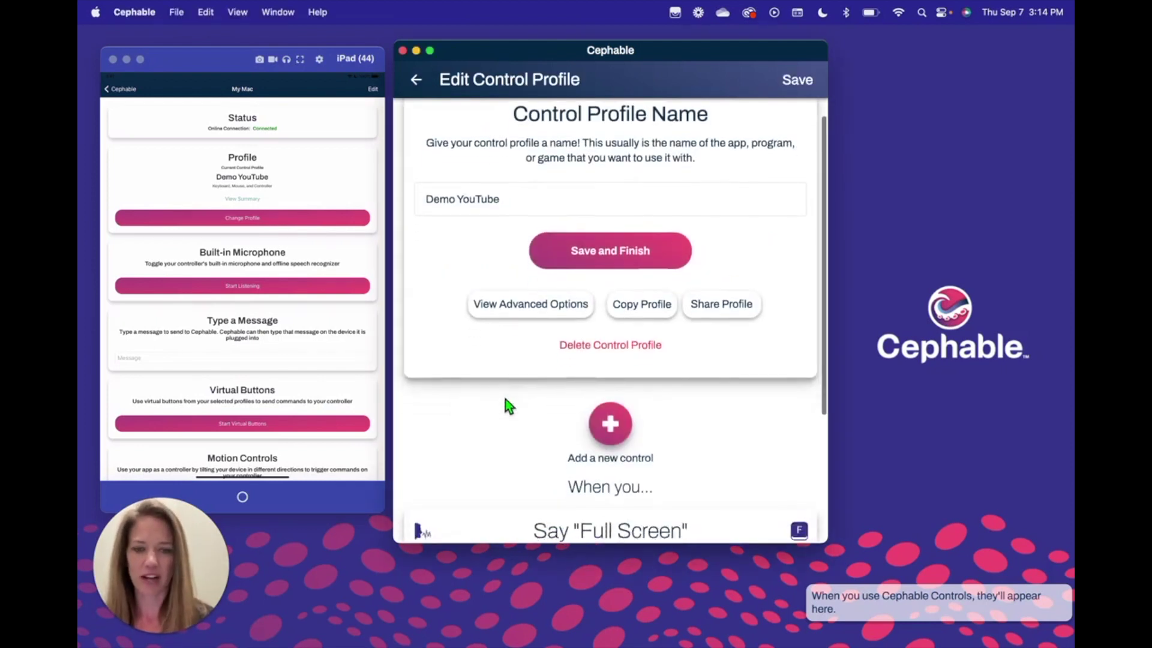
scroll(506, 401, down, 3)
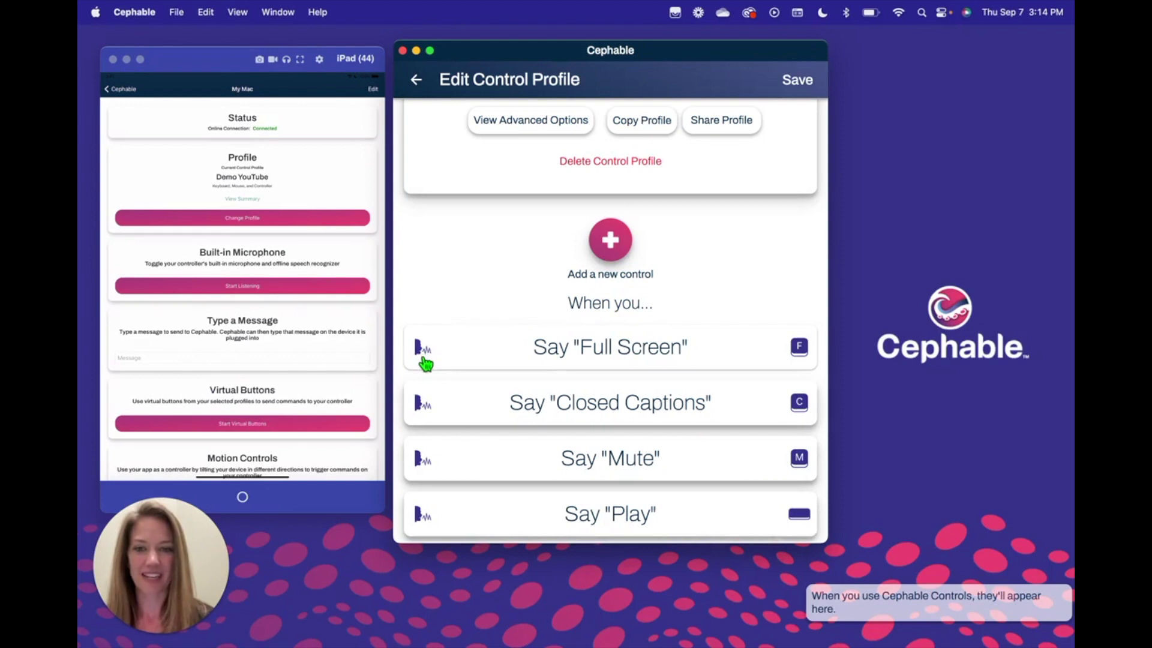
click(480, 360)
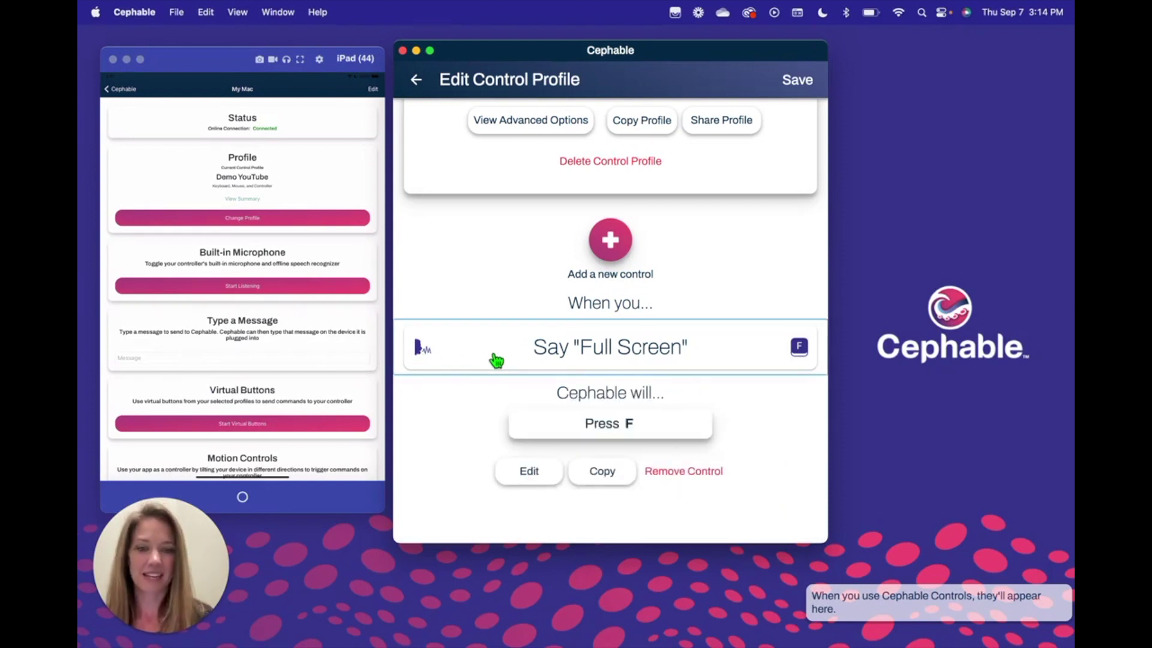
click(466, 354)
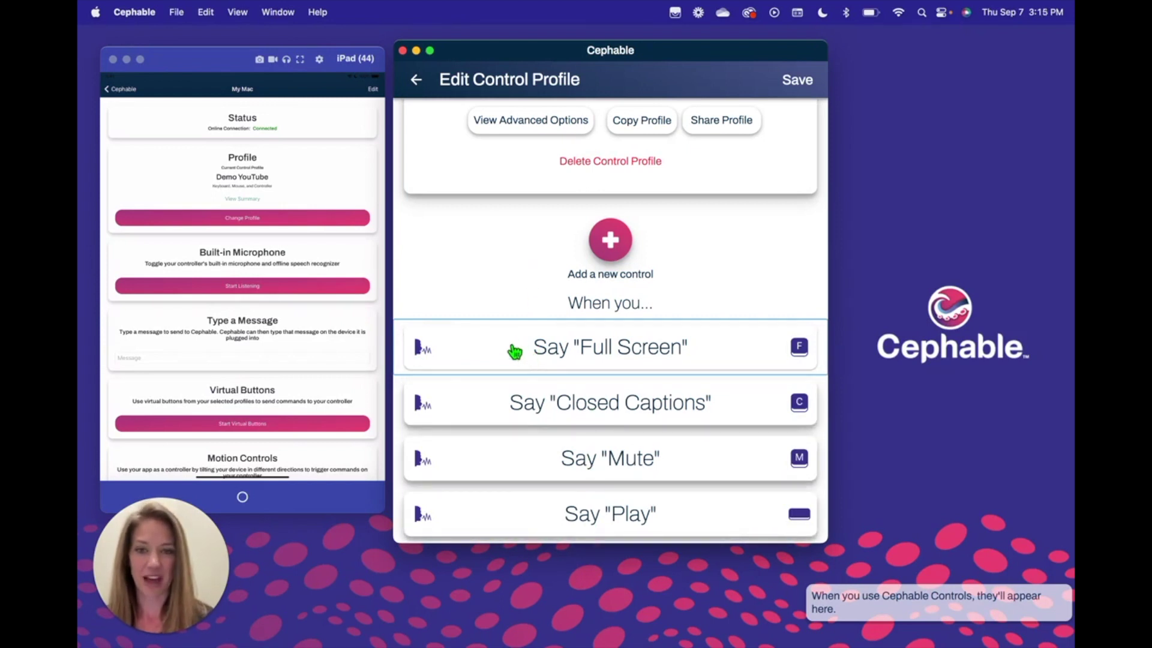
scroll(520, 268, up, 5)
scroll(520, 267, up, 2)
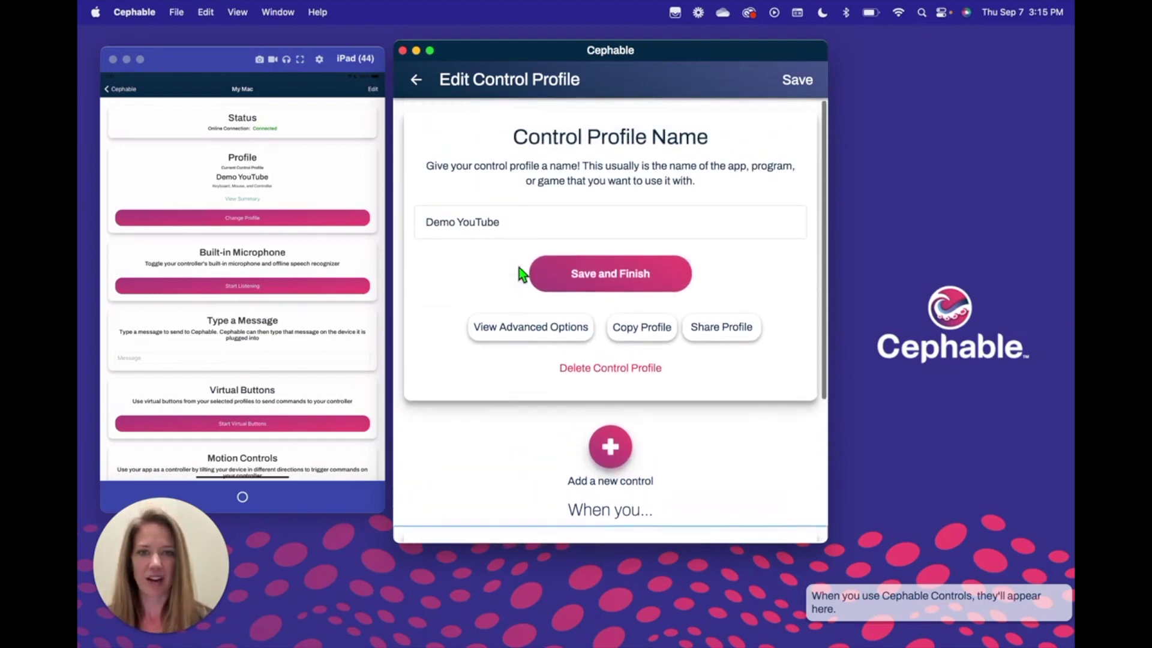
Step: Open the Edit Virtual Buttons page via View Advanced Options to see Full Screen and Closed Captions
click(512, 337)
scroll(499, 416, down, 5)
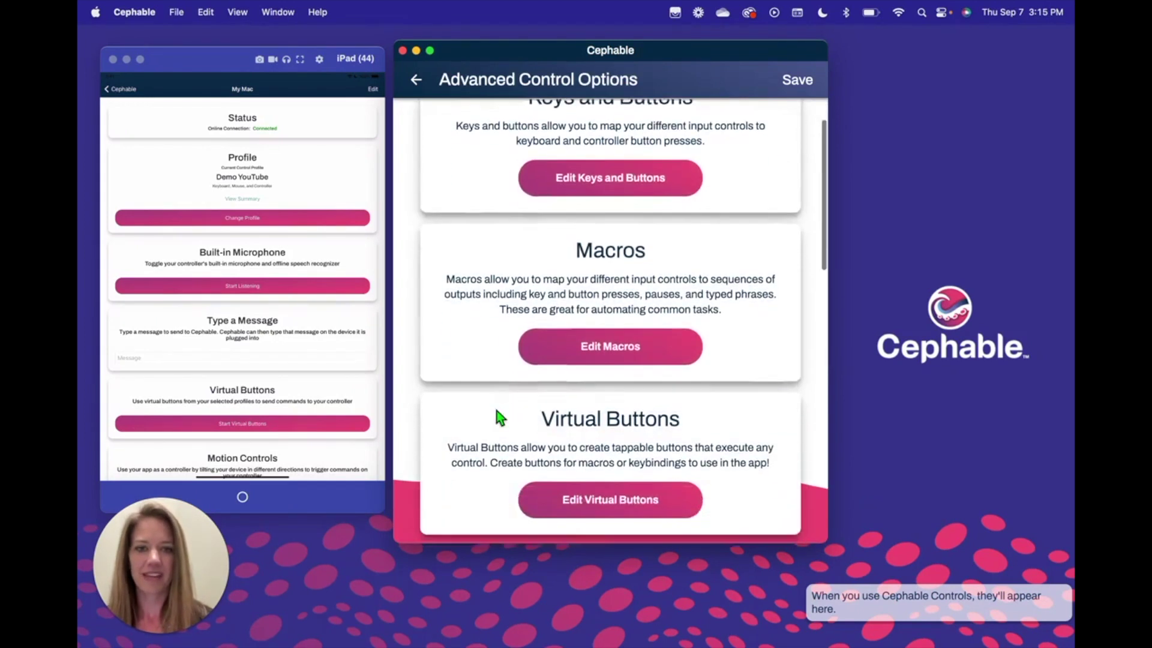
click(618, 396)
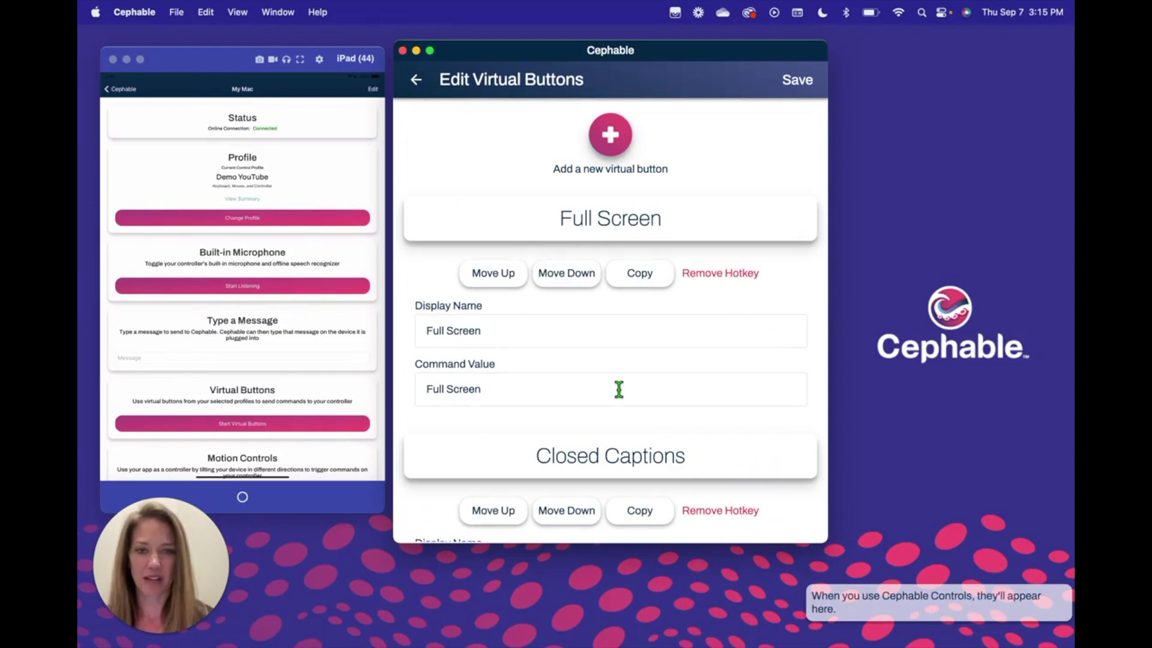
scroll(578, 390, down, 2)
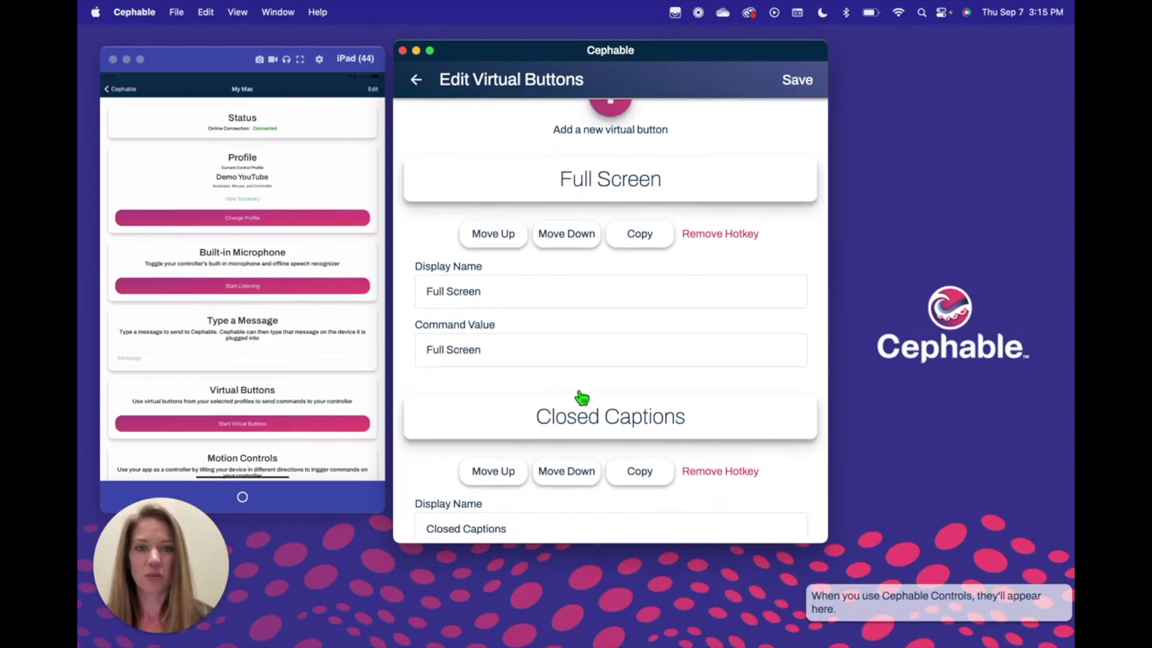
scroll(580, 396, up, 2)
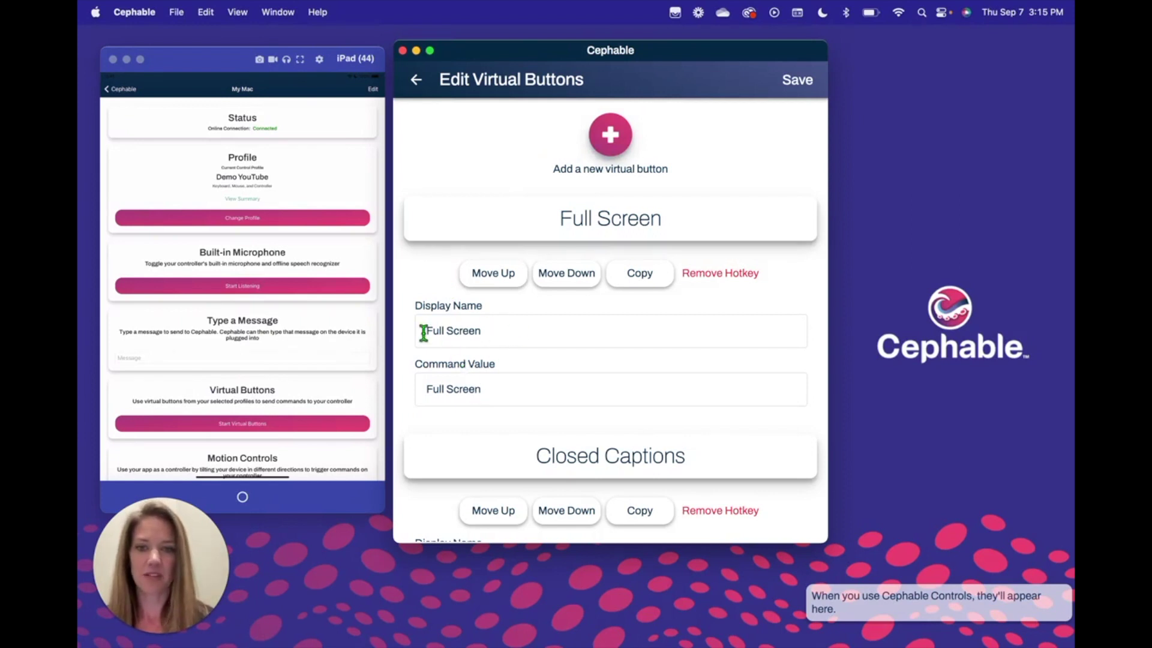
Step: Rename the Full Screen virtual button to 'Bigger', change it back to 'Full Screen', and save
triple_click(493, 338)
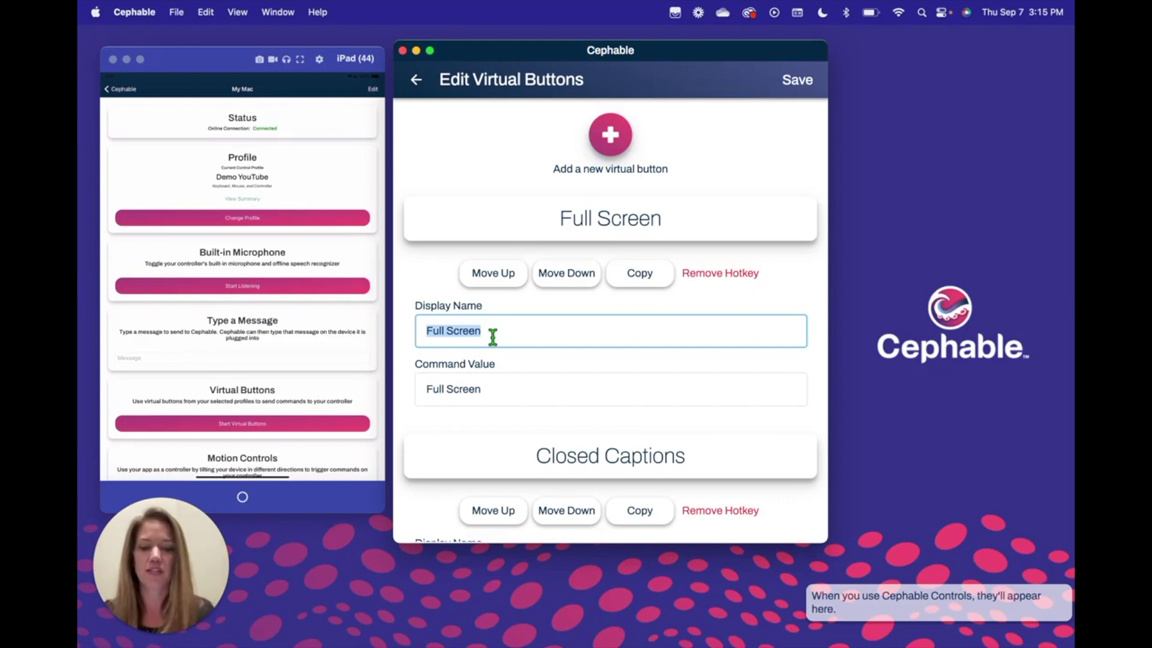
text(Bigger)
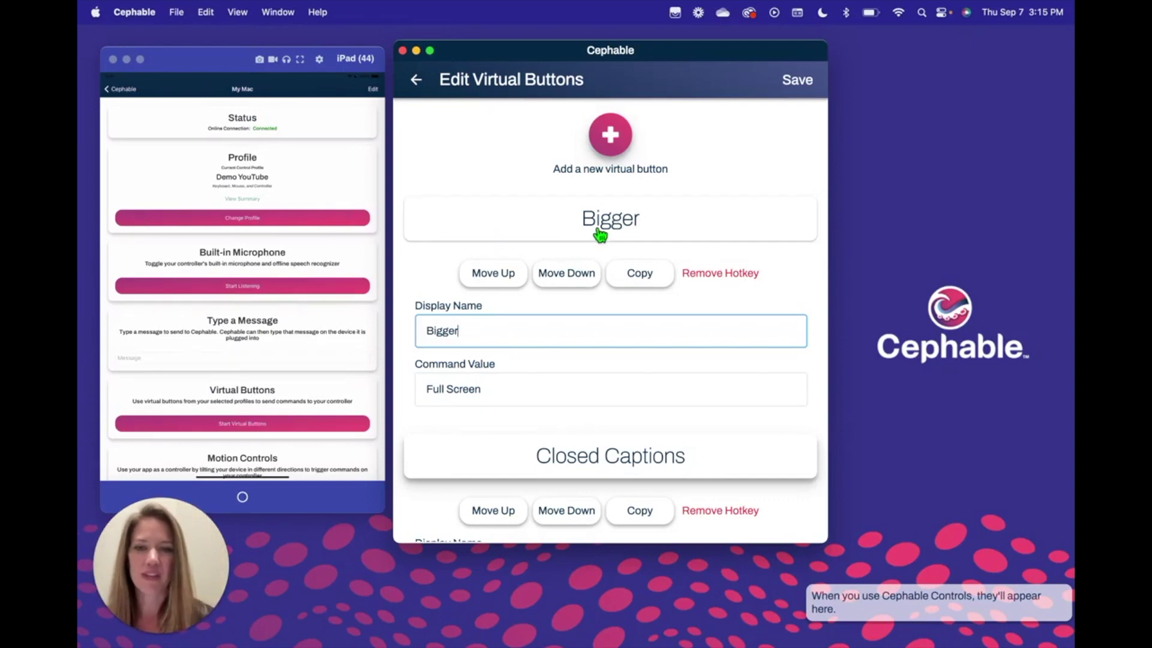
double_click(467, 335)
text(Full Screen)
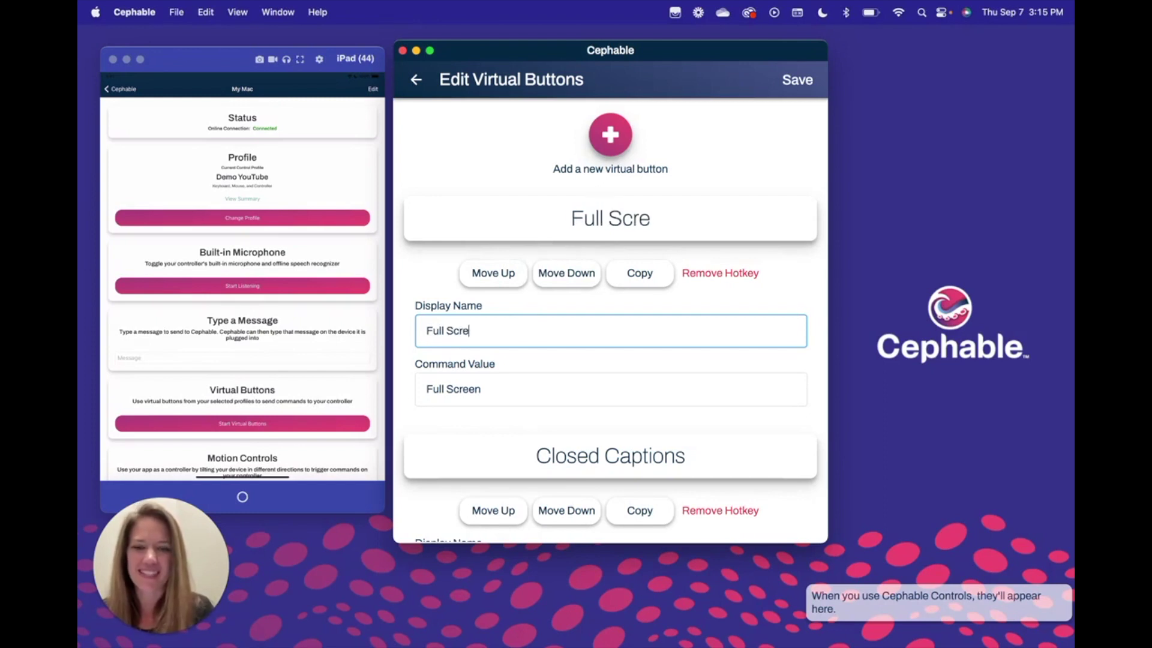
click(511, 393)
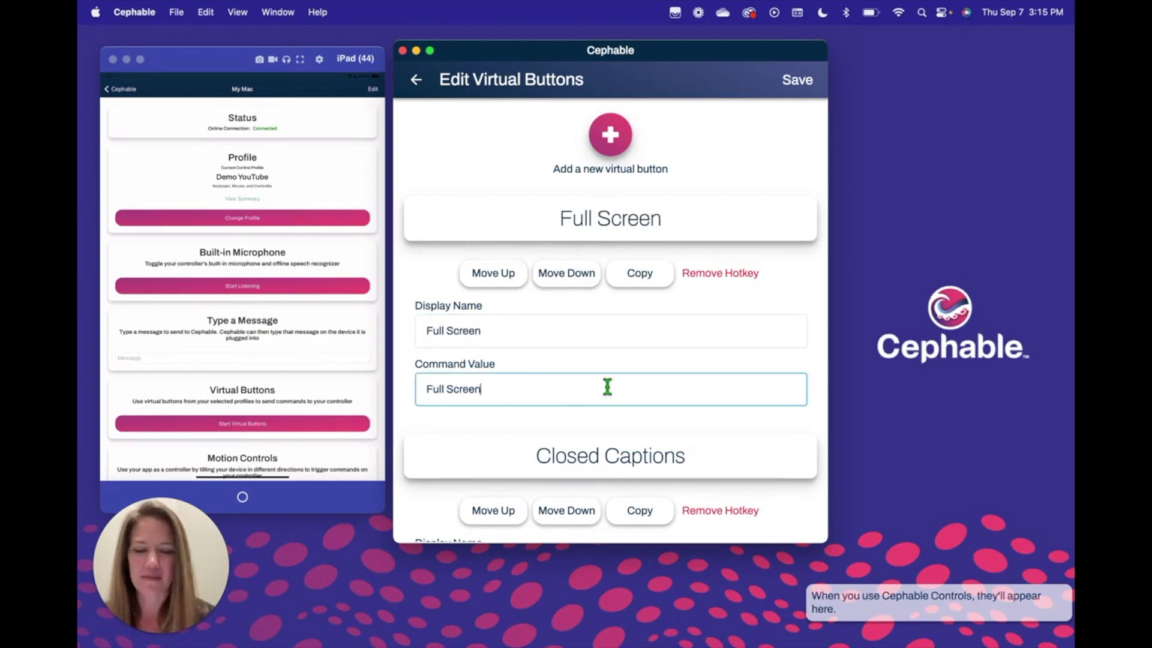
scroll(607, 387, down, 3)
scroll(607, 387, up, 3)
click(797, 82)
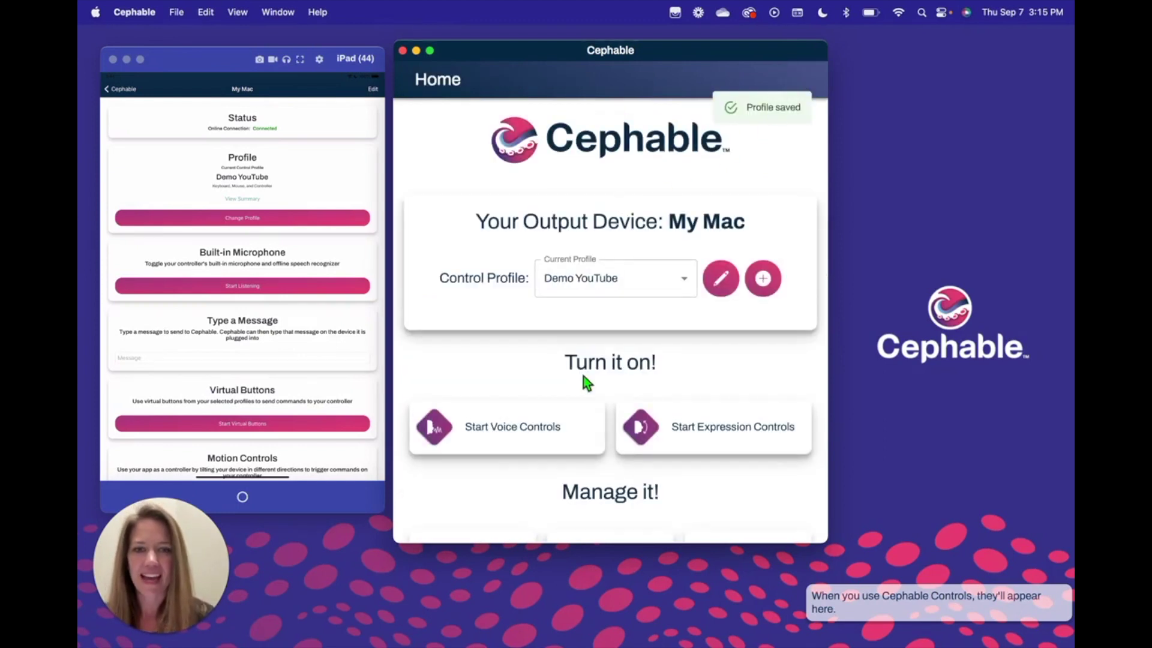
Step: Reopen the Demo YouTube profile and start adding a new control
click(720, 278)
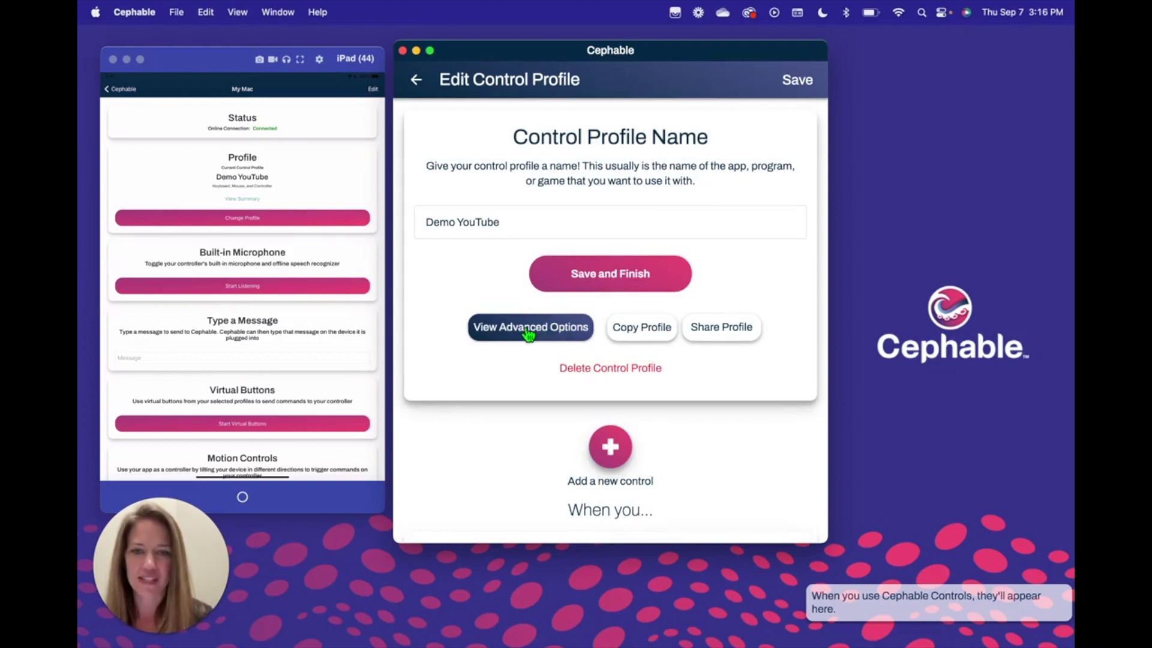
scroll(516, 442, down, 3)
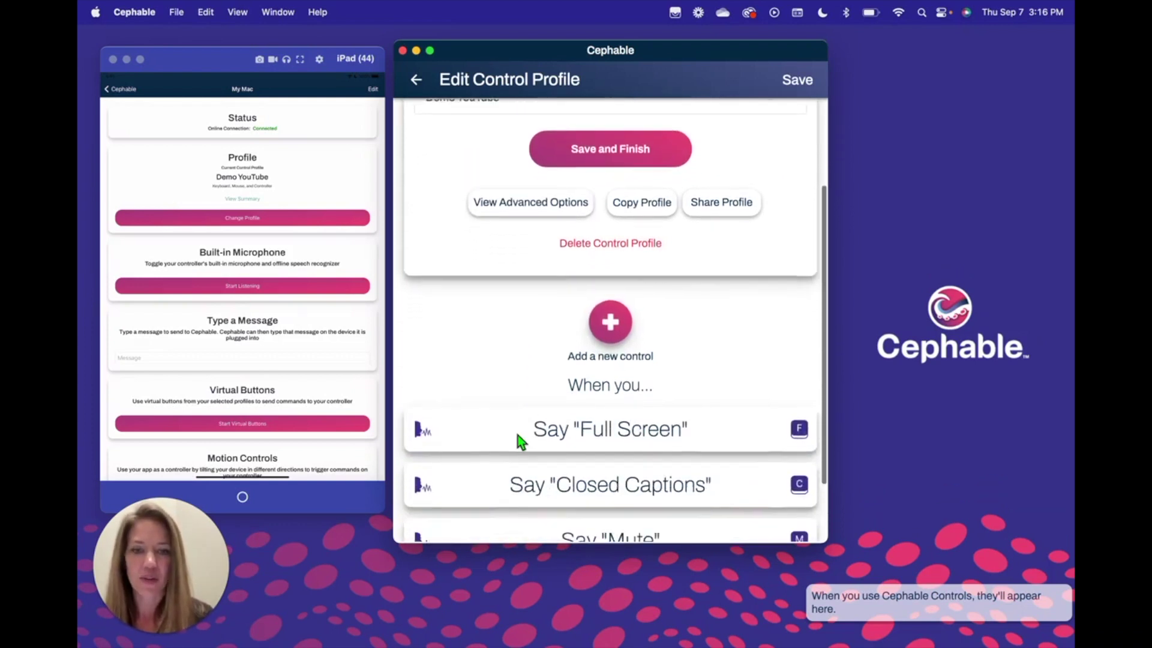
click(611, 311)
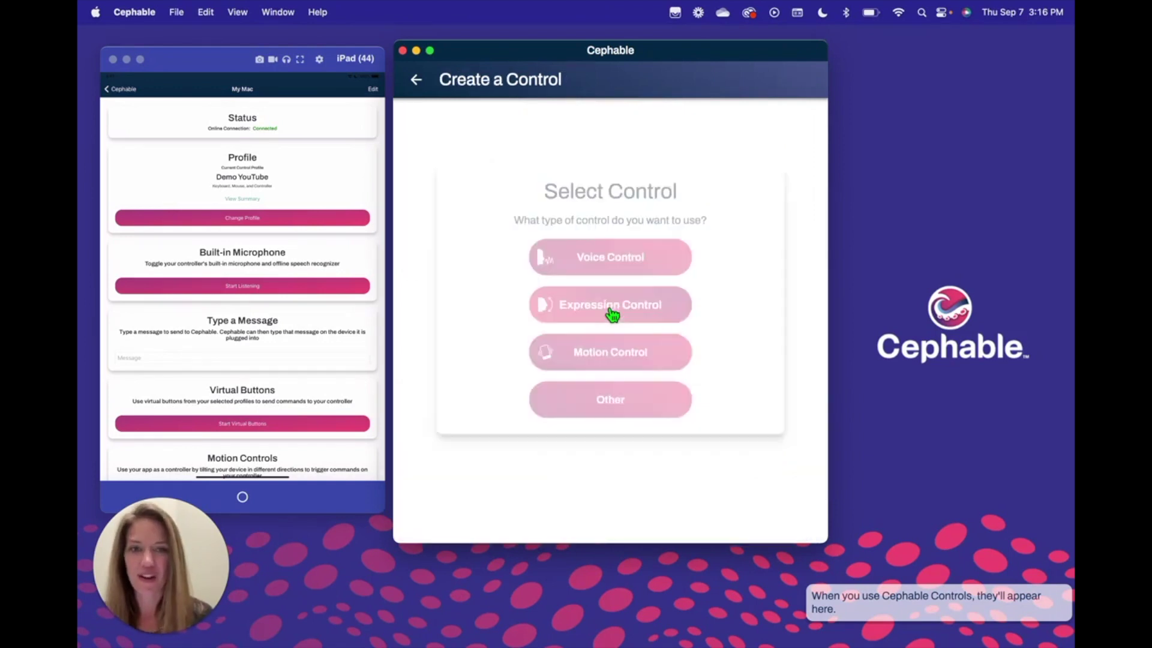
Step: Create a new voice control with the spoken command 'Search'
click(608, 258)
click(560, 255)
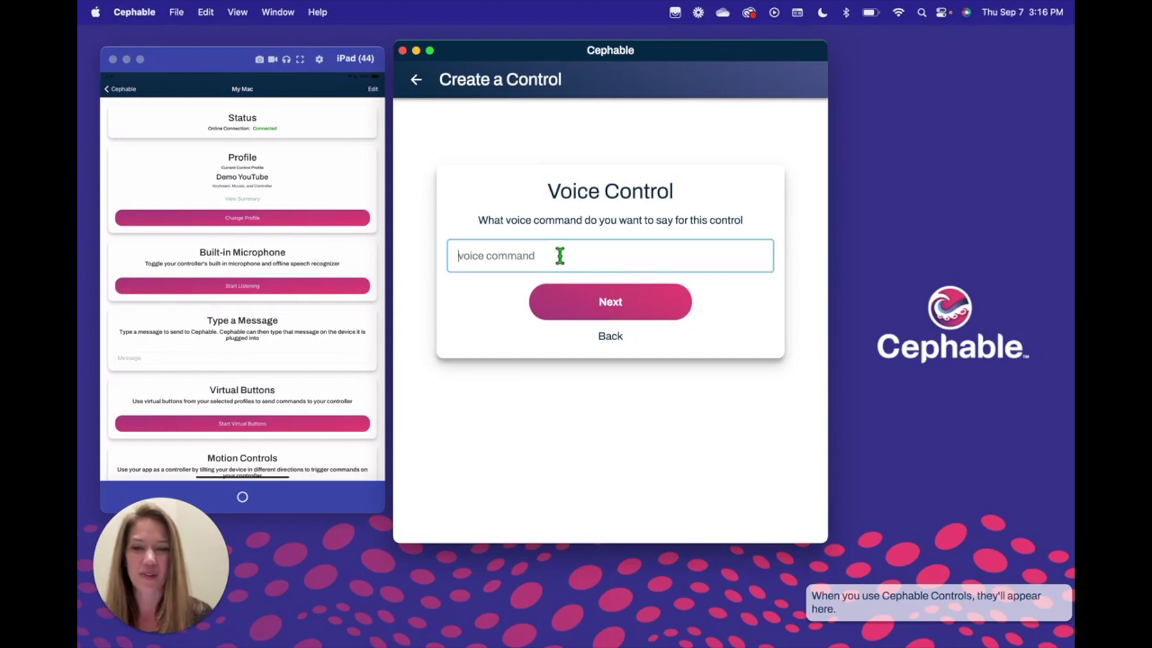
text(Sear)
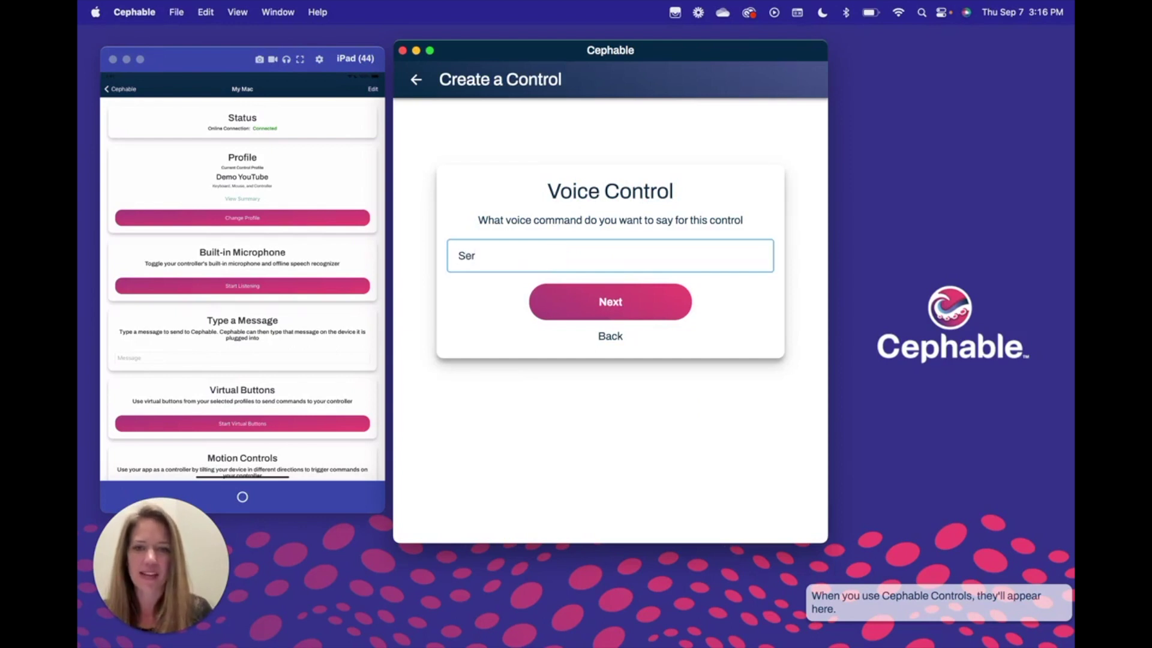
text(ch)
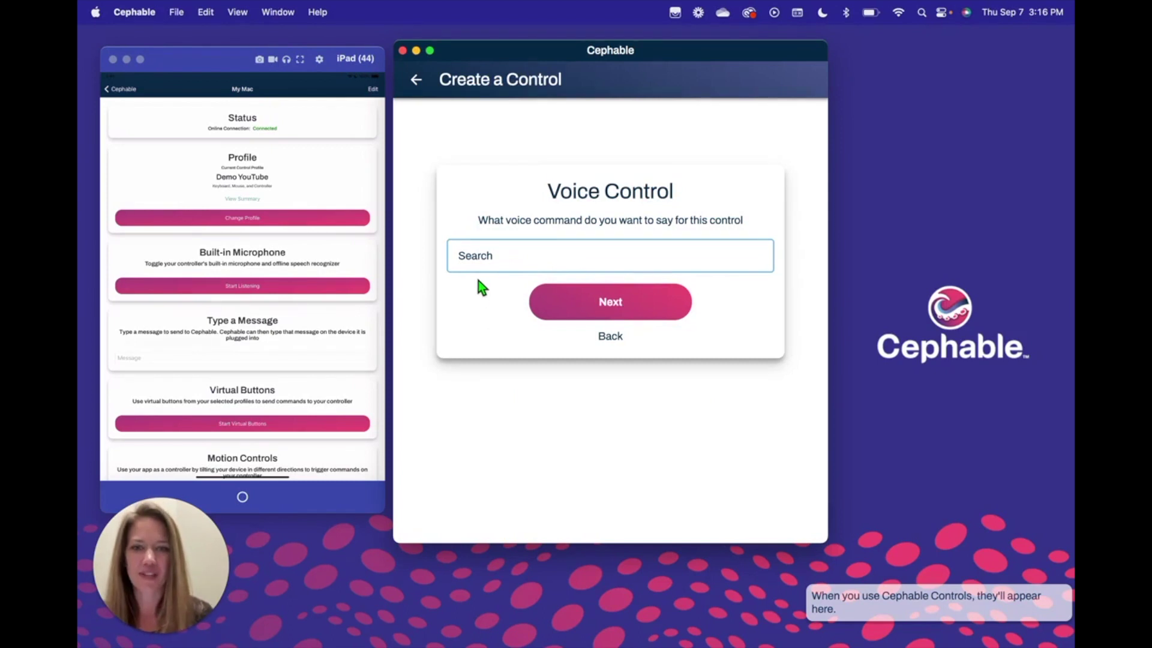
click(610, 302)
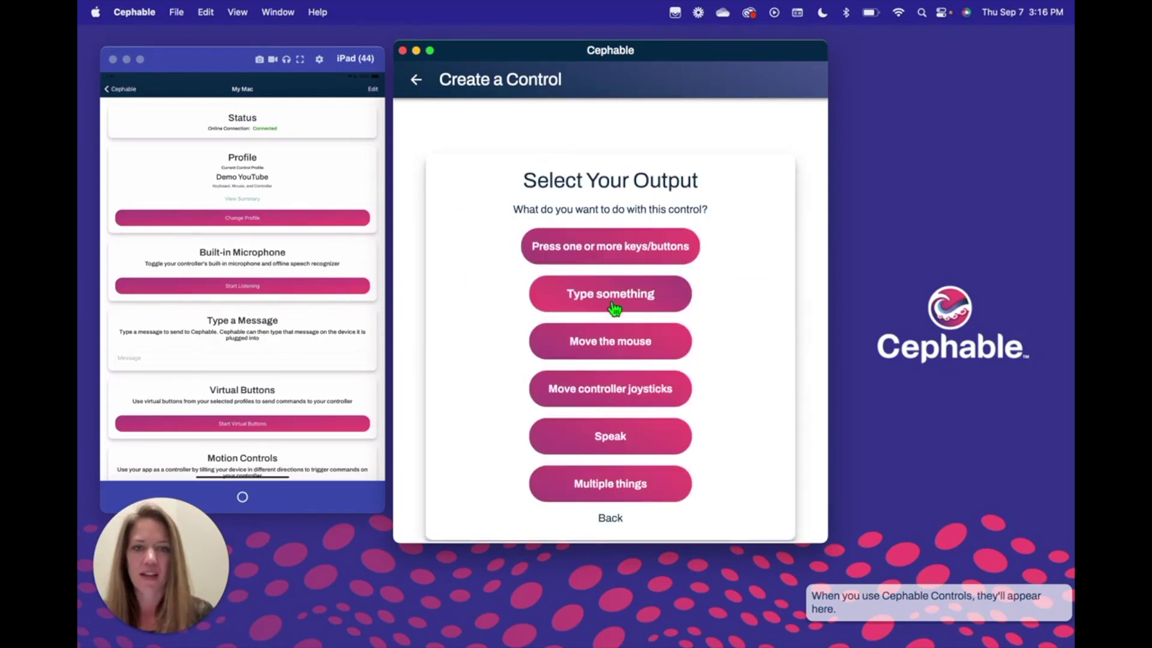
Step: Set the Search control to press the / key and finish creating it
click(571, 249)
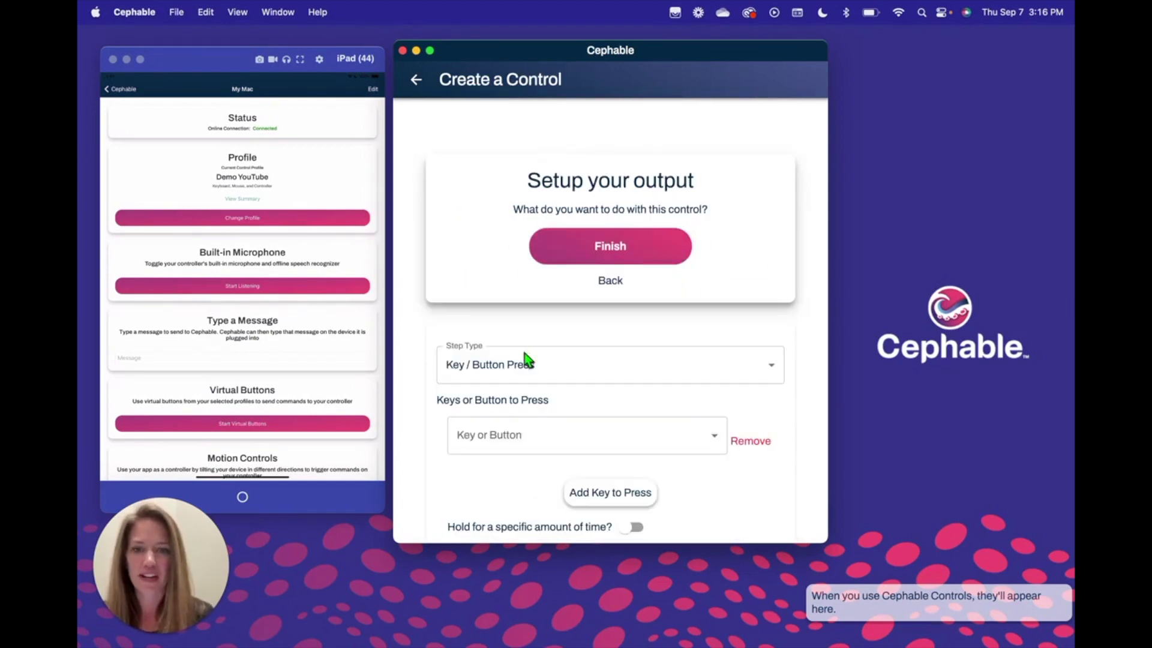
click(512, 437)
scroll(542, 445, down, 20)
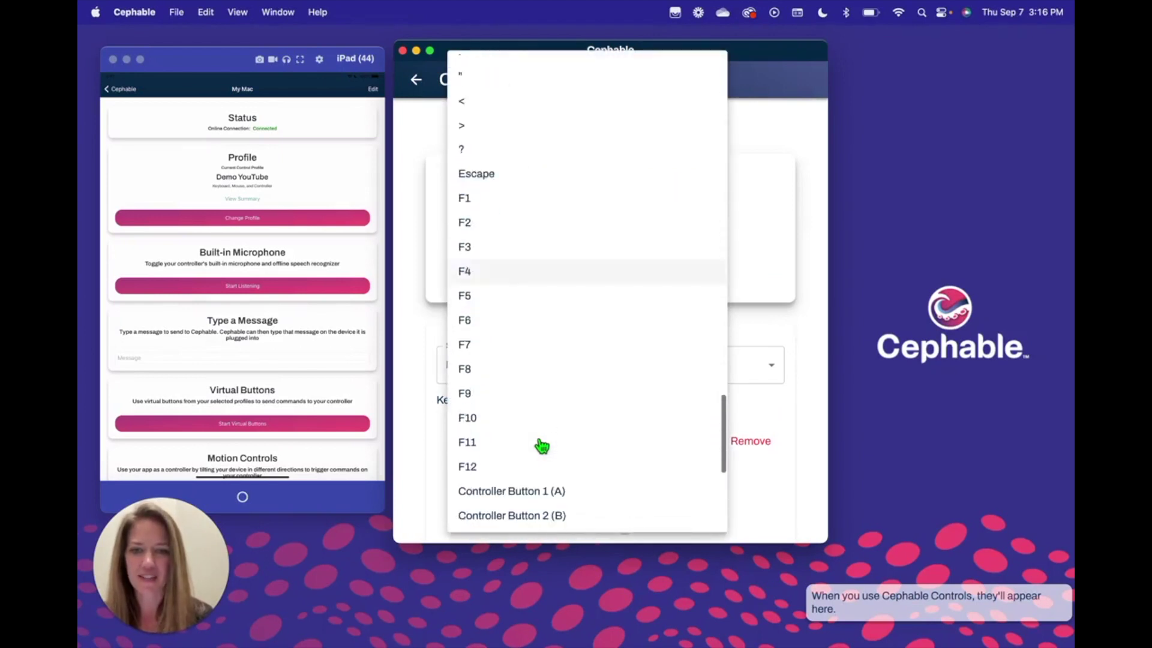
scroll(540, 445, up, 15)
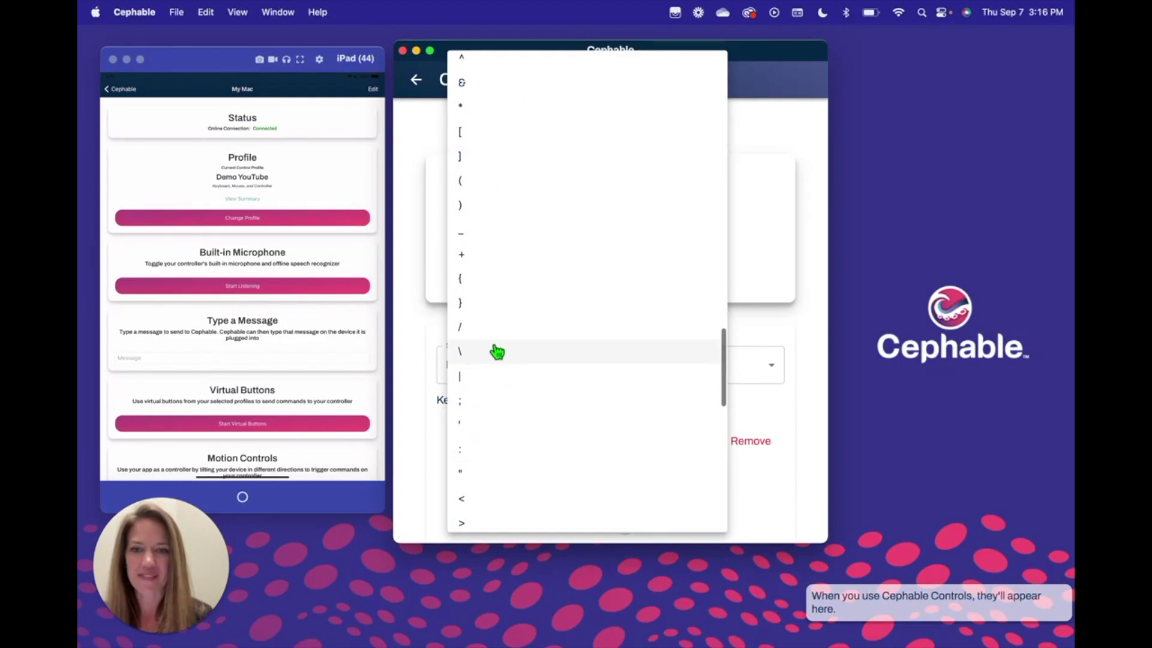
click(488, 328)
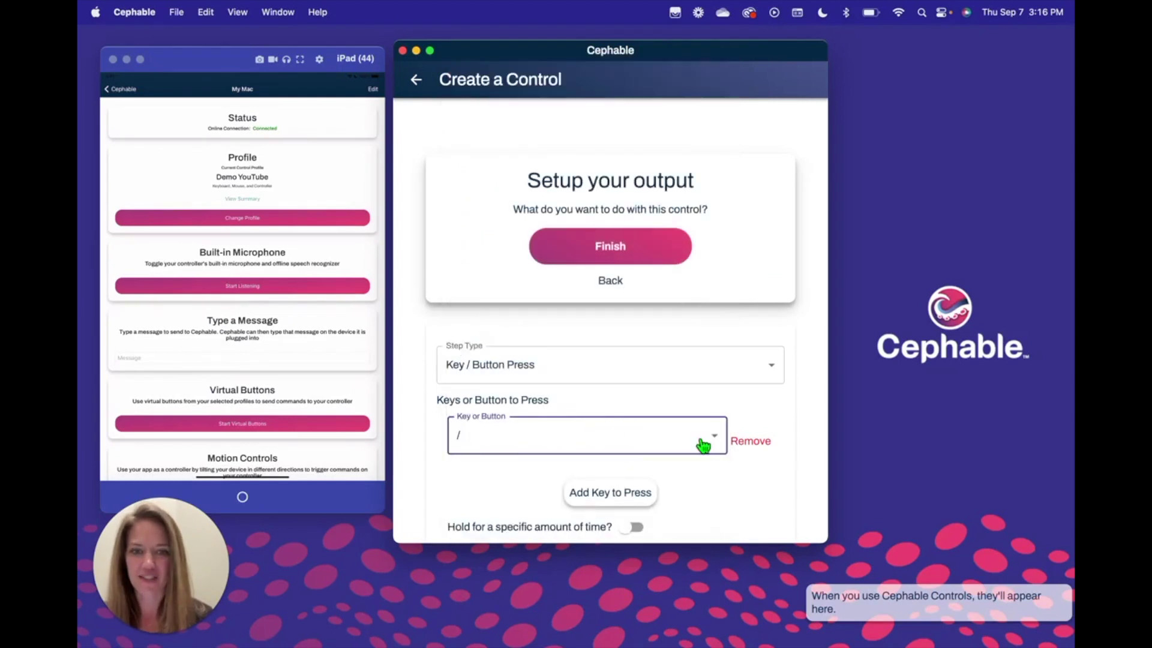
scroll(699, 442, down, 3)
scroll(606, 276, up, 3)
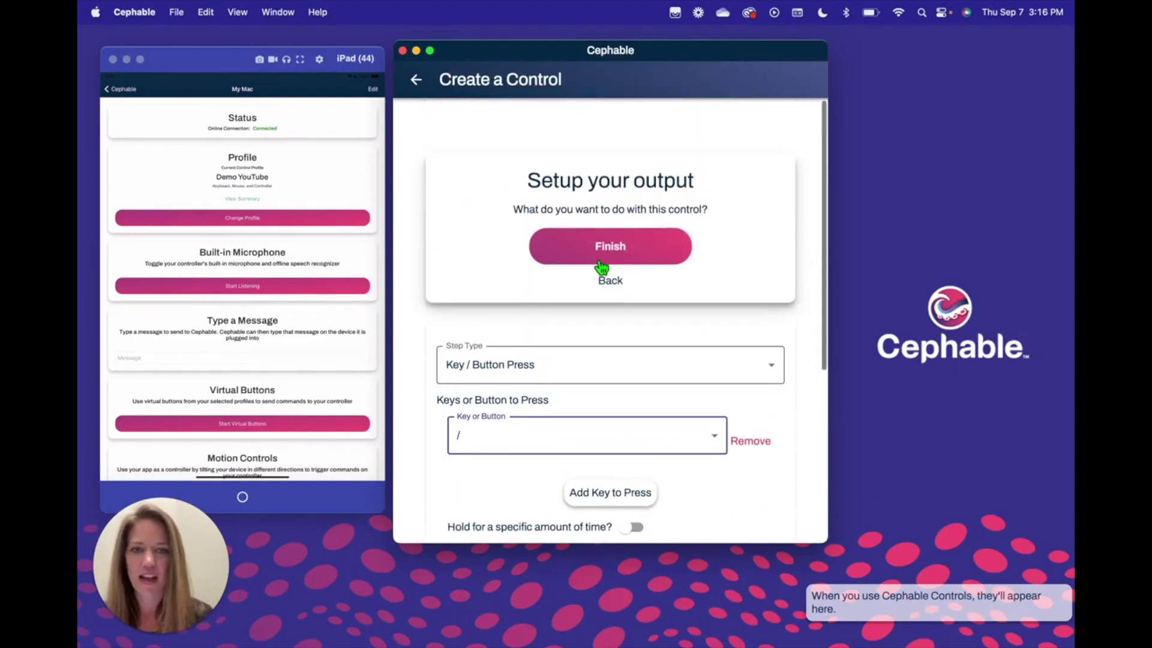
scroll(555, 369, down, 1)
scroll(558, 378, down, 4)
click(611, 138)
Step: Save the profile and confirm the Say "Search" control presses /
click(791, 89)
scroll(752, 460, down, 5)
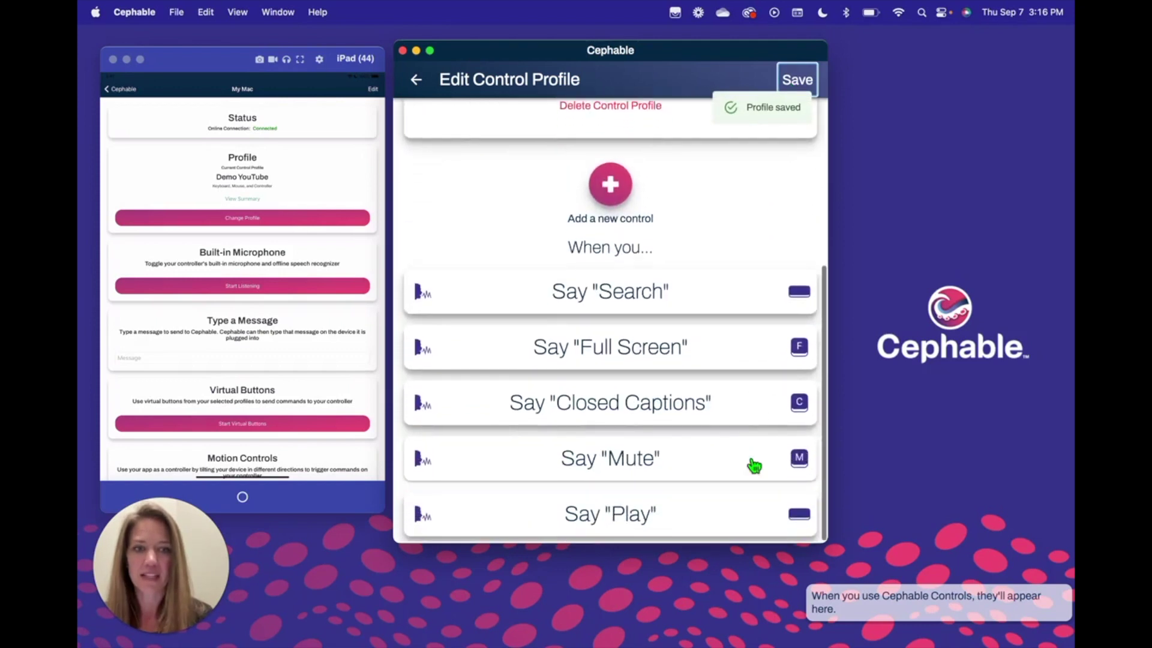
click(684, 297)
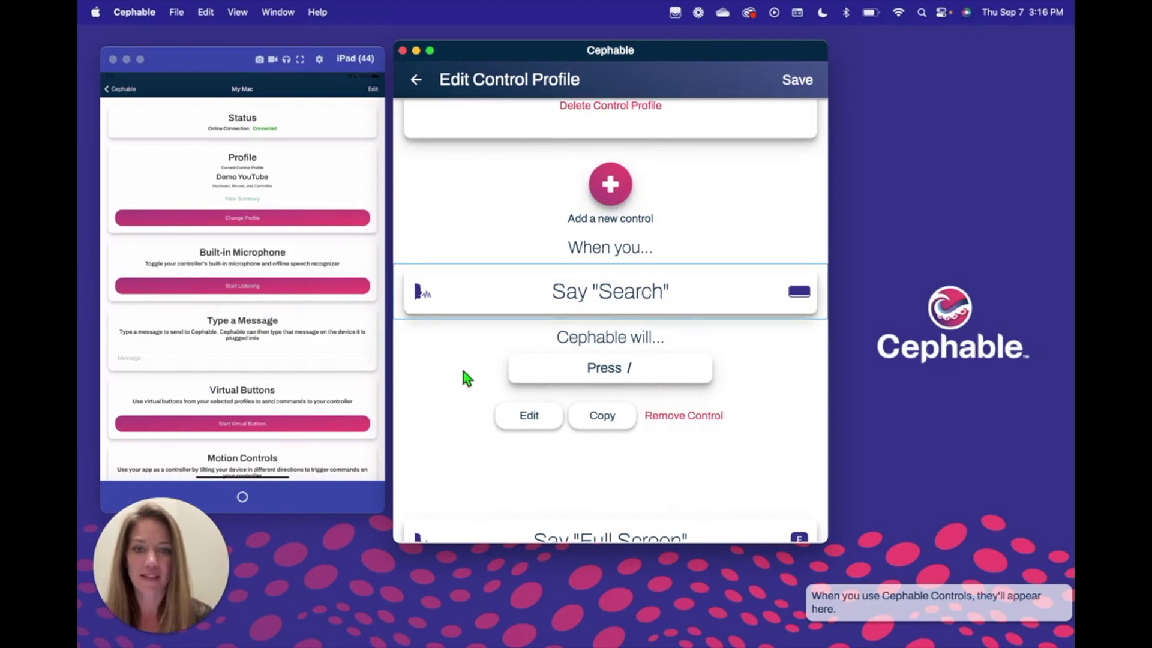
click(798, 80)
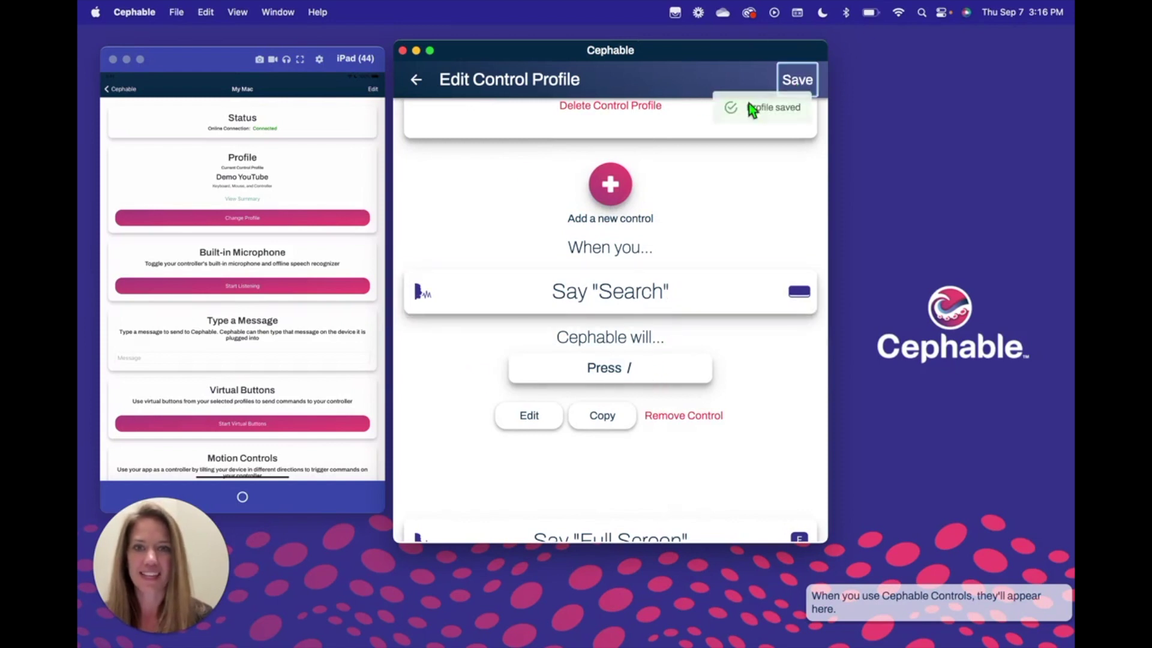
Step: Go Home and open Demo YouTube's Edit Virtual Buttons page
click(416, 80)
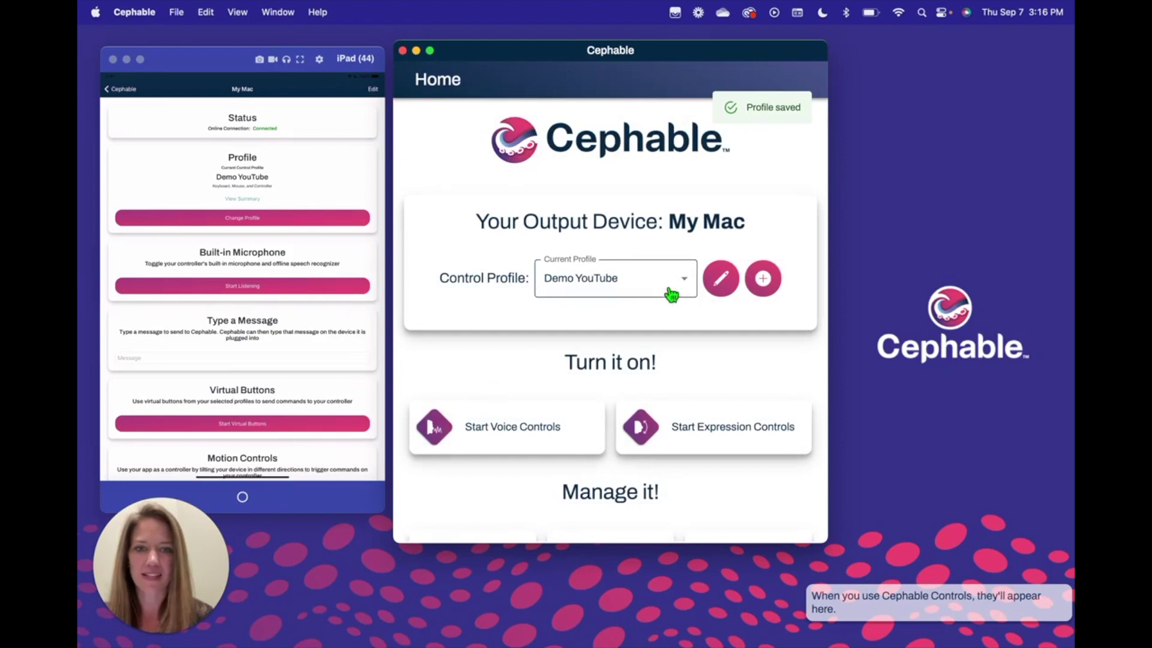
click(721, 278)
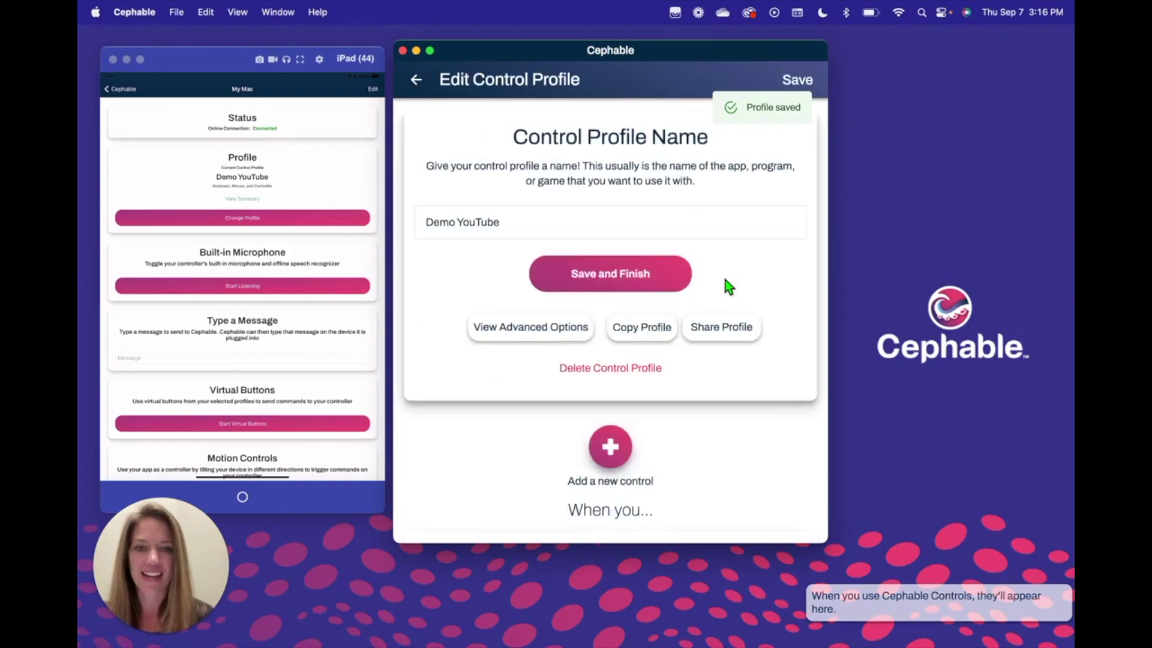
click(553, 334)
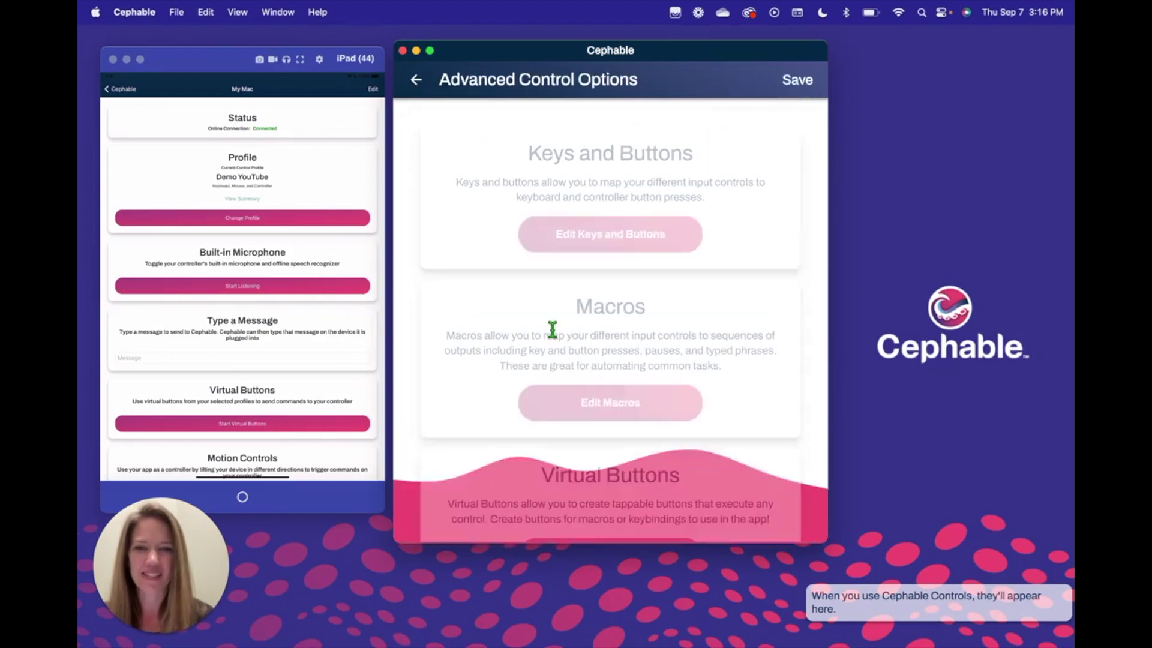
scroll(496, 376, down, 3)
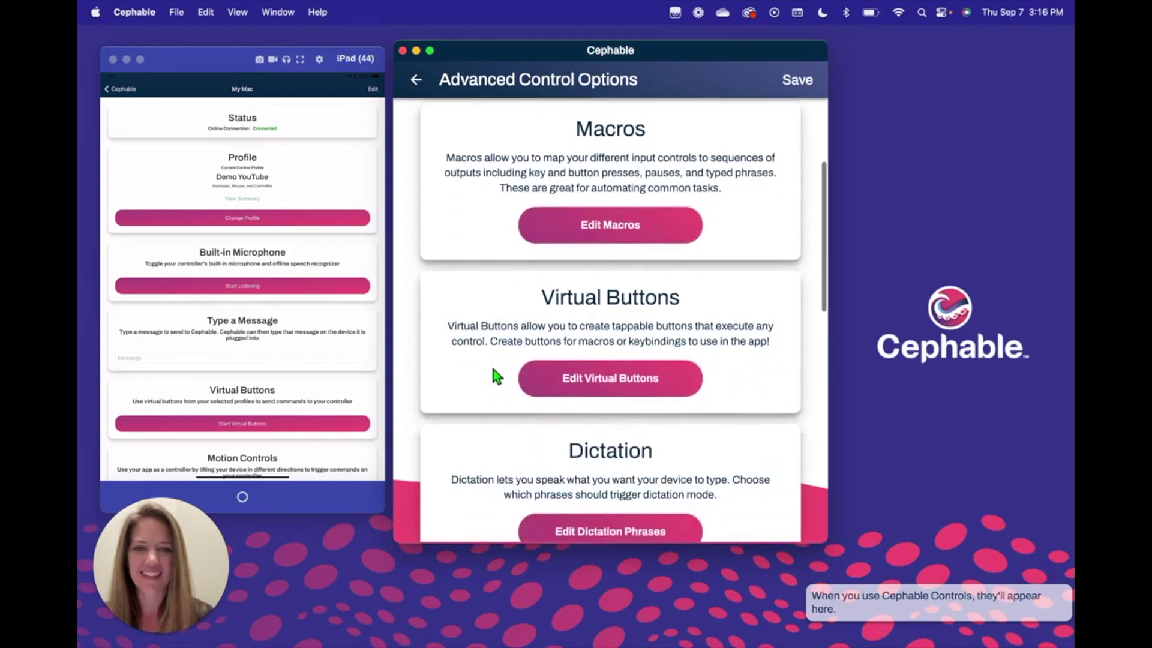
click(584, 378)
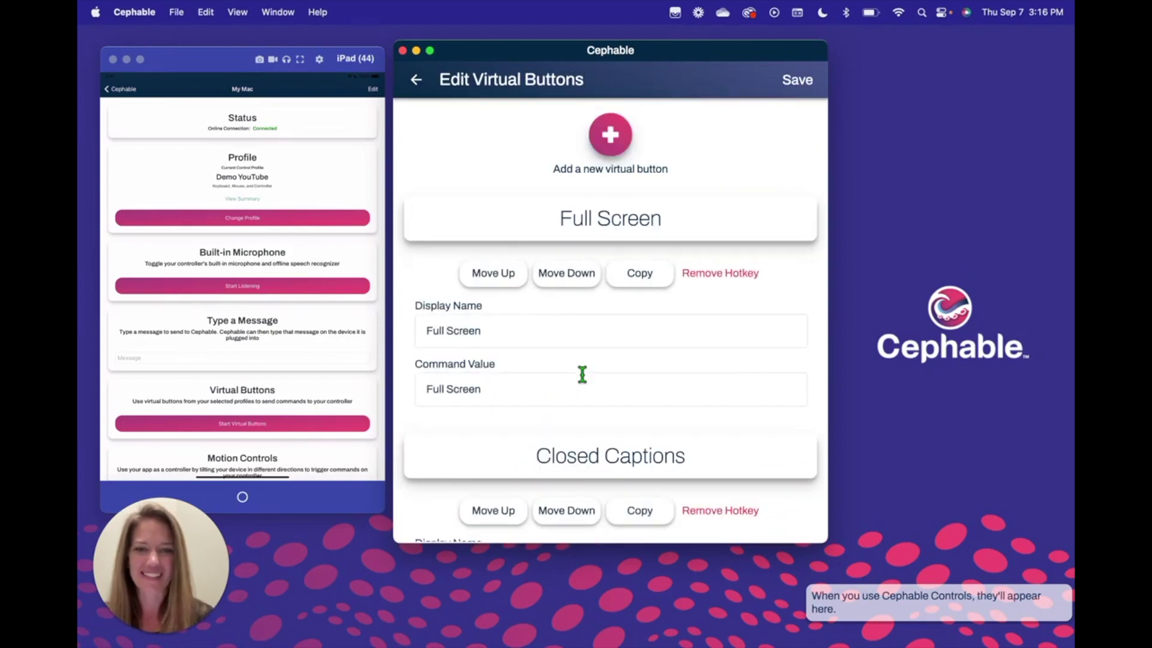
Step: Add a virtual button with display name and command value 'Search', and save it
click(614, 141)
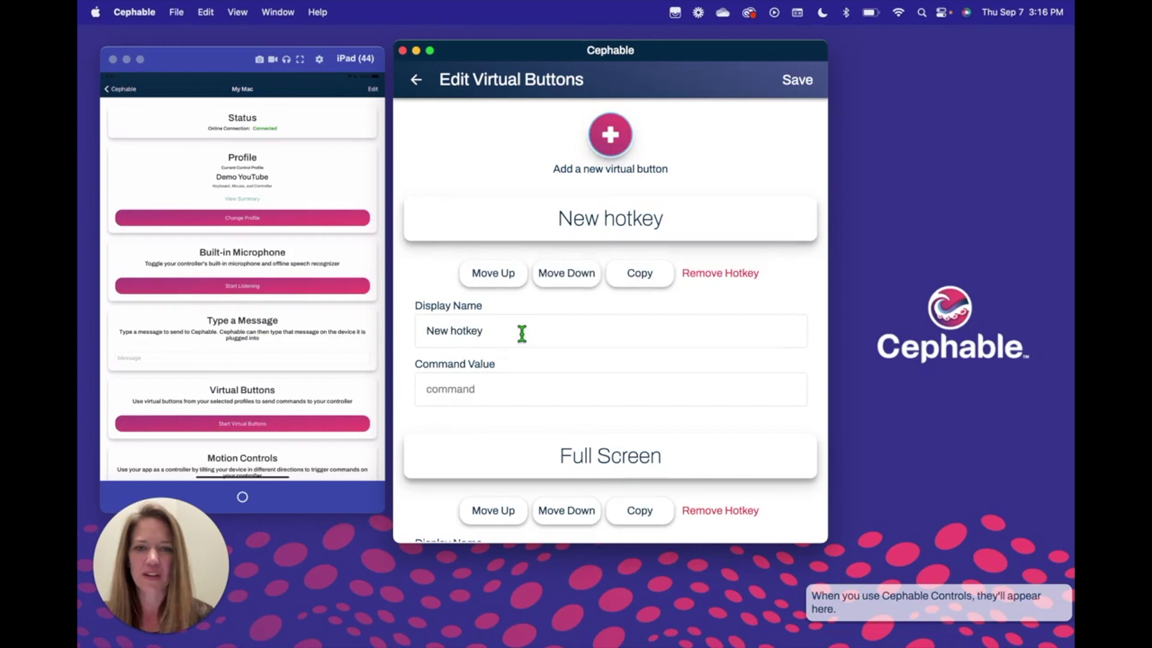
triple_click(504, 331)
text(Search)
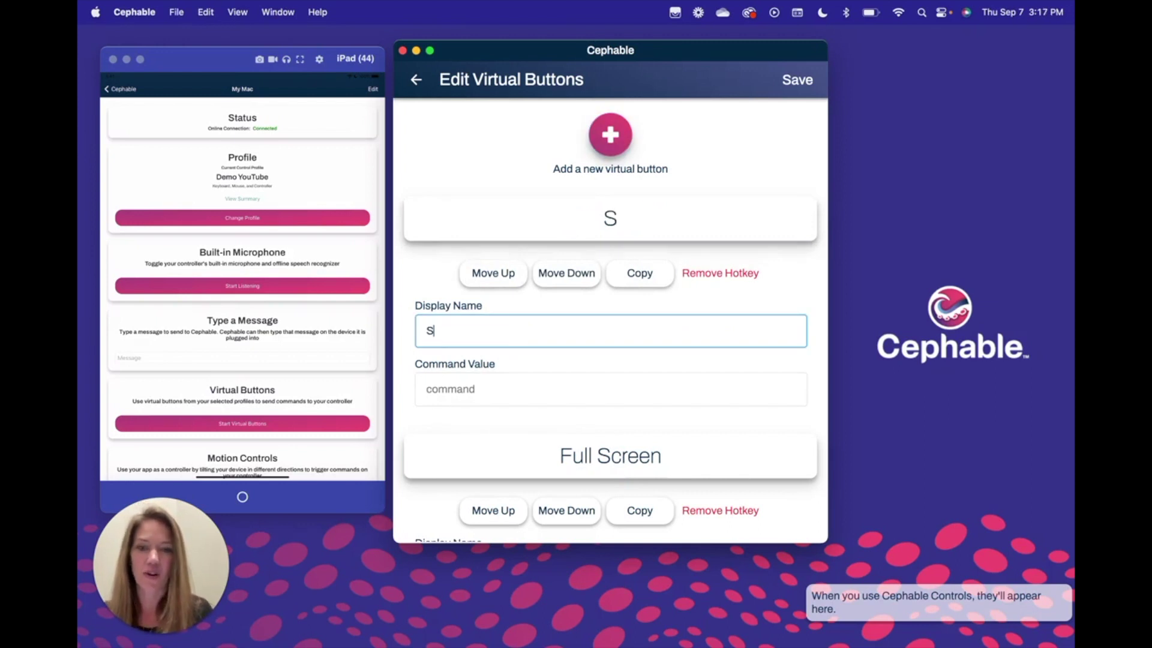
click(460, 389)
text(Search)
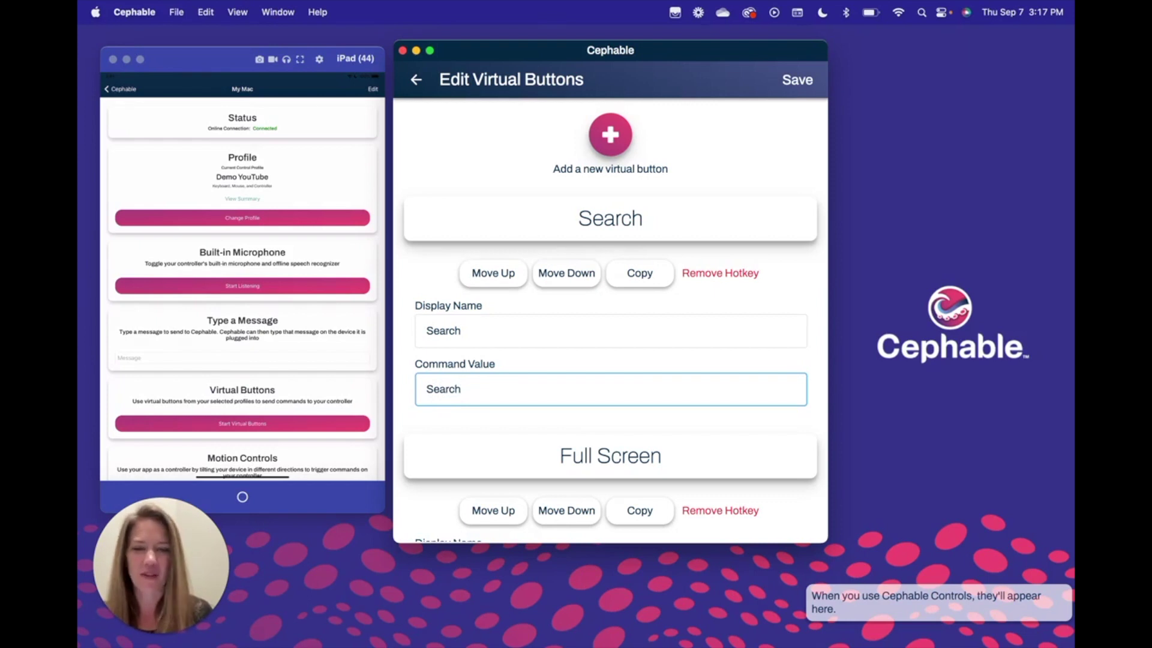
click(801, 81)
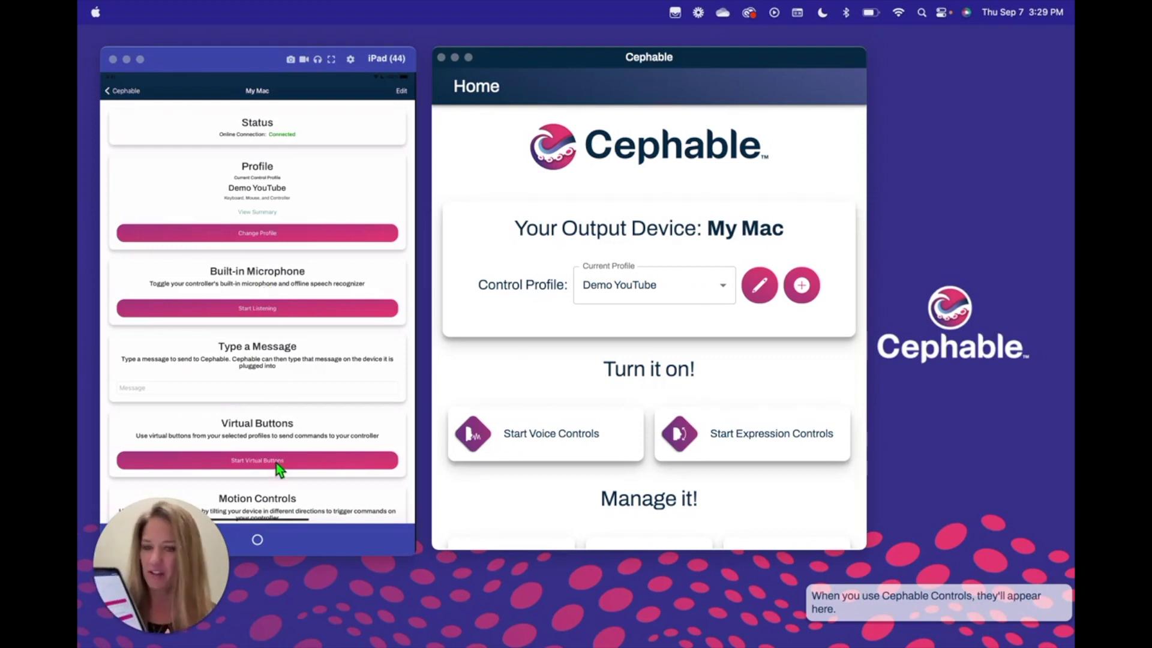
Step: Show the Demo YouTube virtual buttons, now including Search, on the iPad's My Mac Hotkeys grid
scroll(276, 463, down, 5)
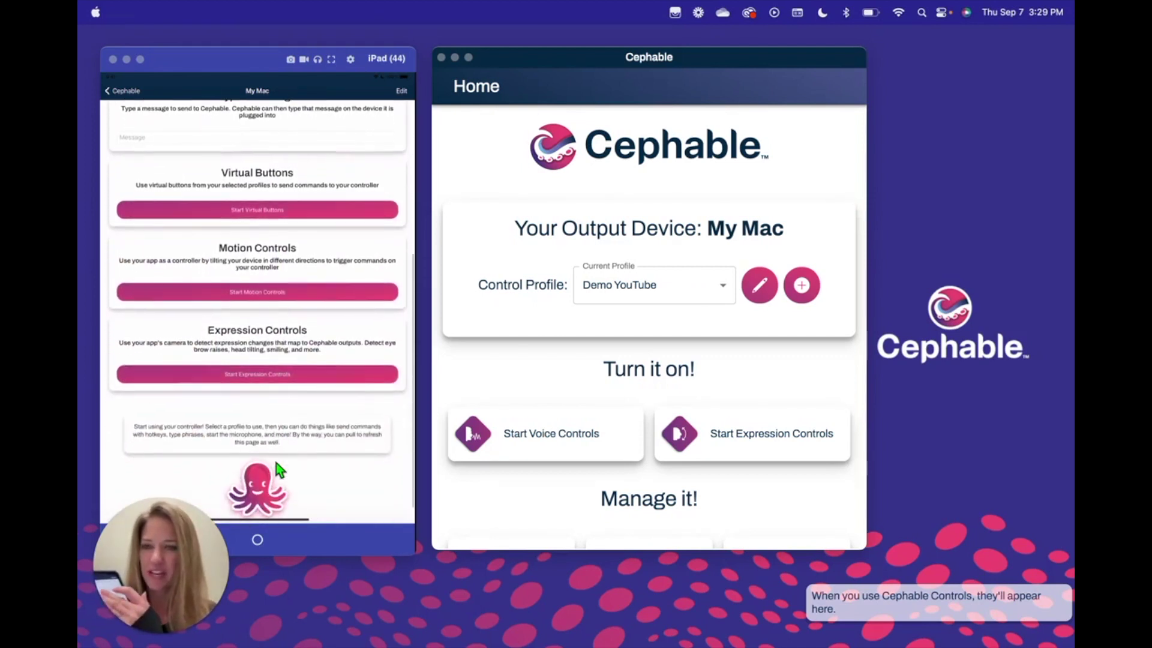